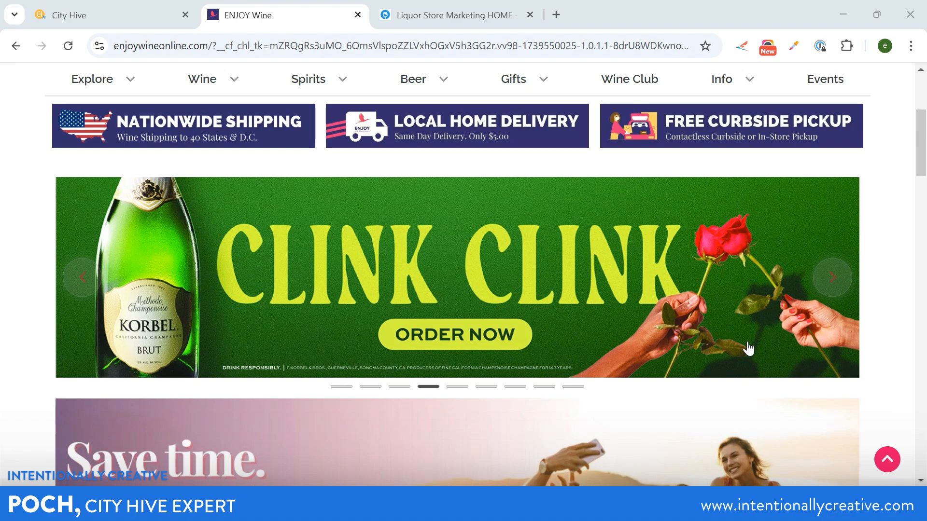
# Step: Switch to City Hive and start creating a new page in the Studio's Pages section
pyautogui.click(111, 16)
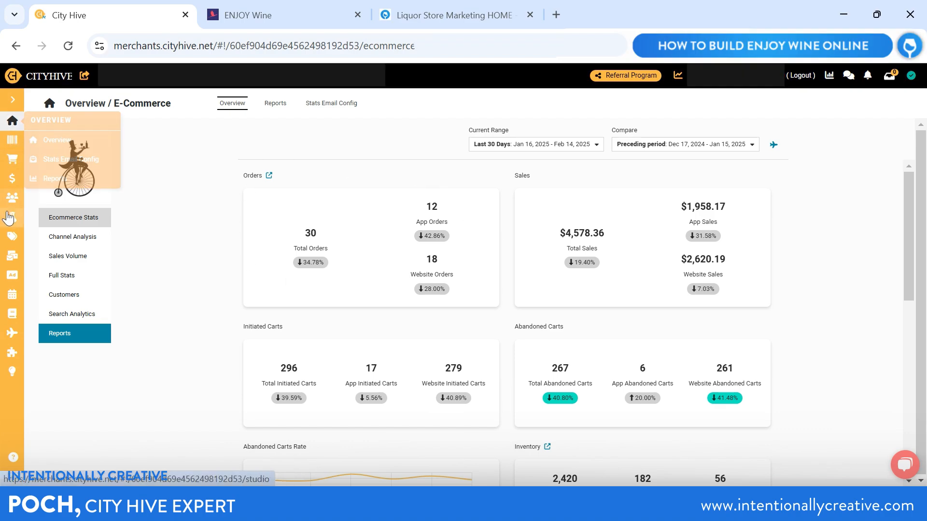
pyautogui.moveTo(8, 220)
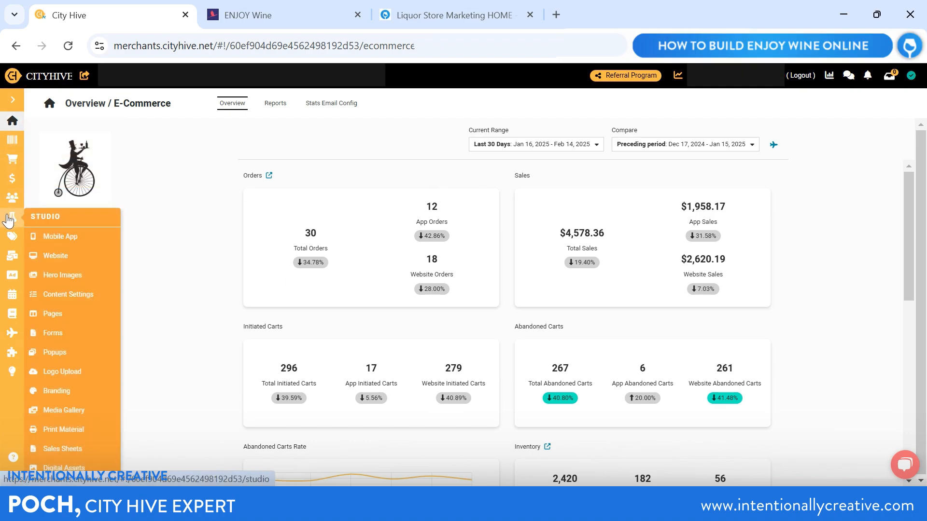
pyautogui.click(60, 316)
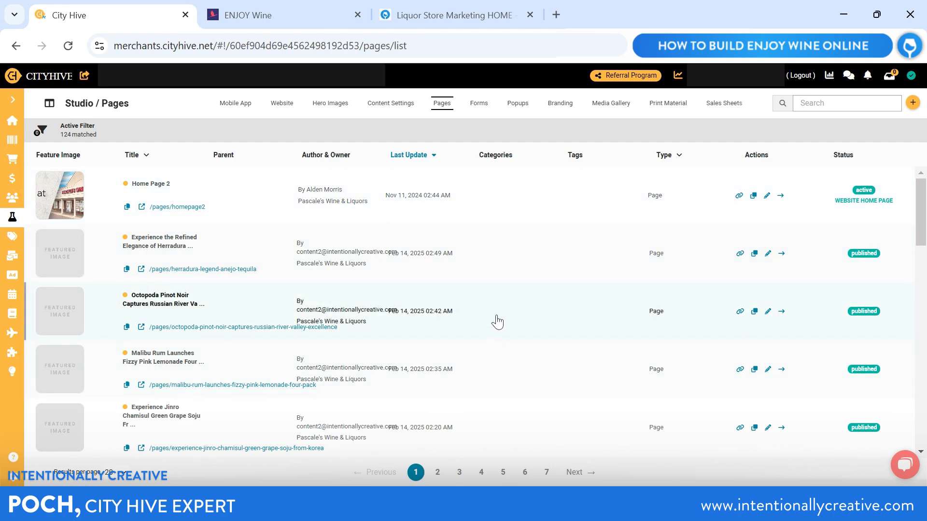
pyautogui.click(913, 103)
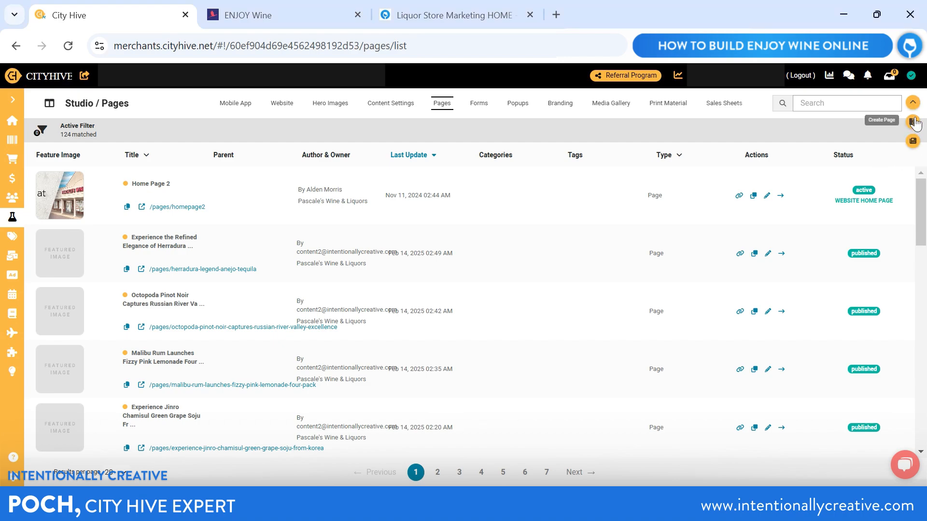
pyautogui.click(913, 121)
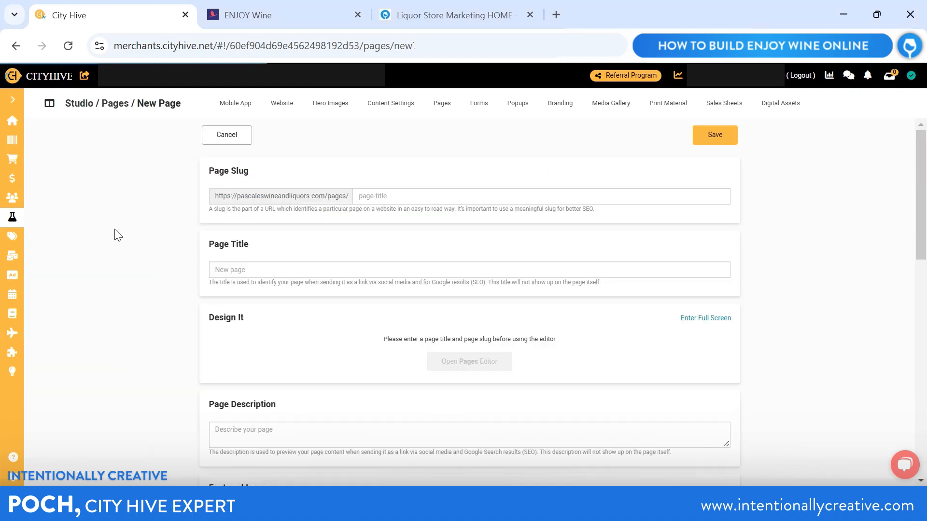
# Step: Fill in the new page's details with slug test-page, title TEST PAGE and description PAGE DESCRIPTION
pyautogui.click(373, 195)
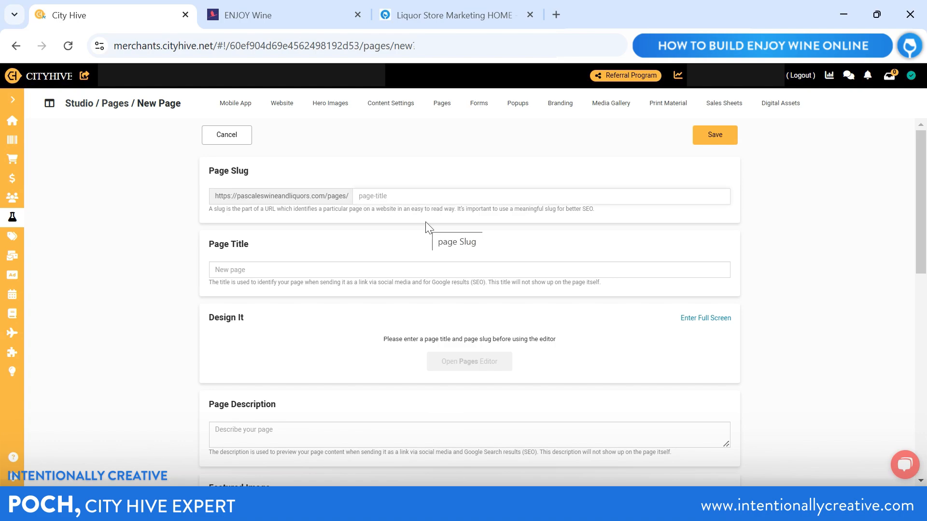
pyautogui.write('test-page')
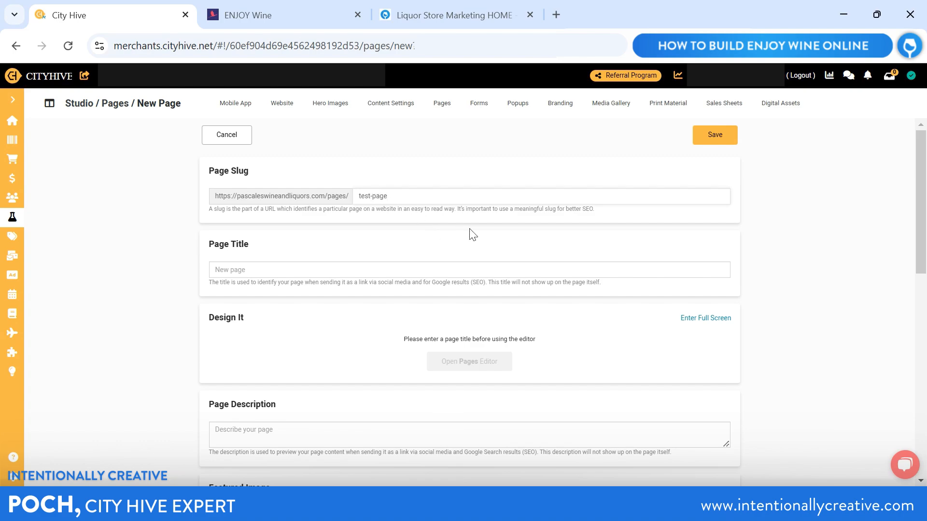
pyautogui.click(256, 271)
pyautogui.write('TEST PAGE')
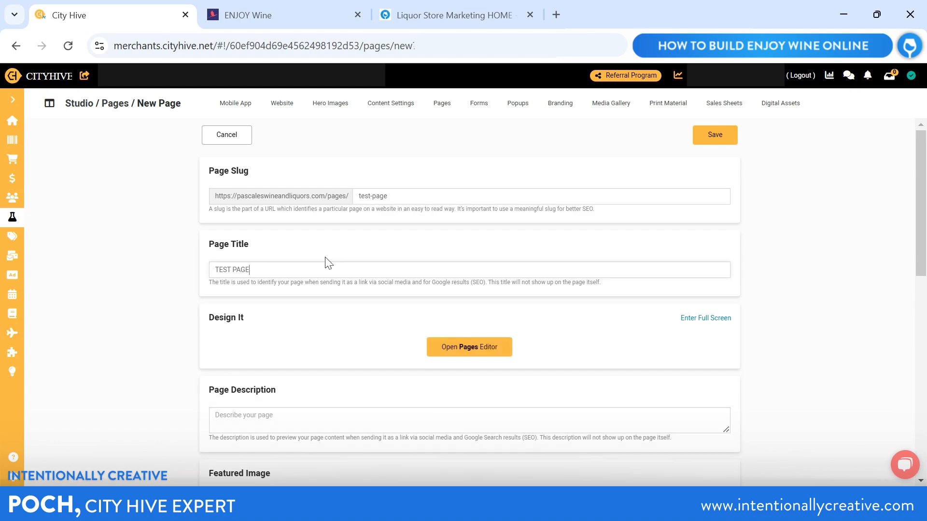
pyautogui.scroll(-2, 309, 280)
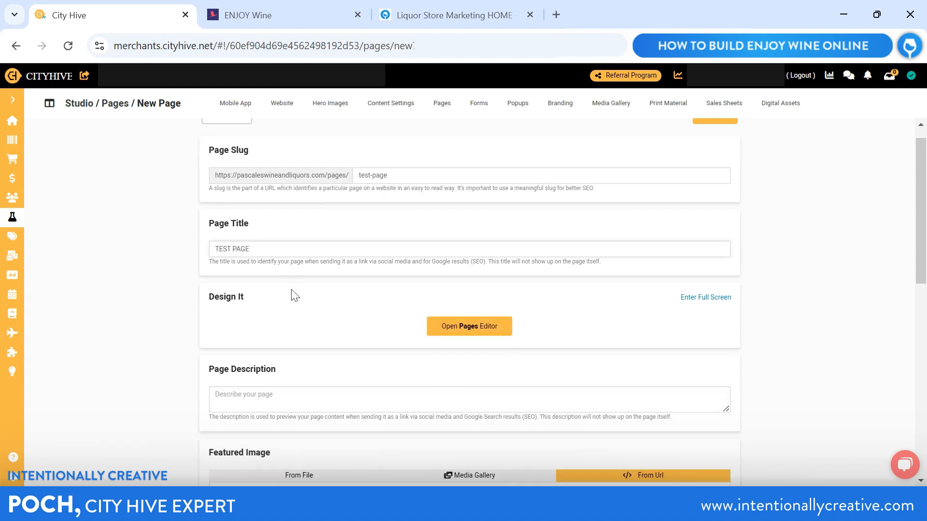
pyautogui.click(273, 350)
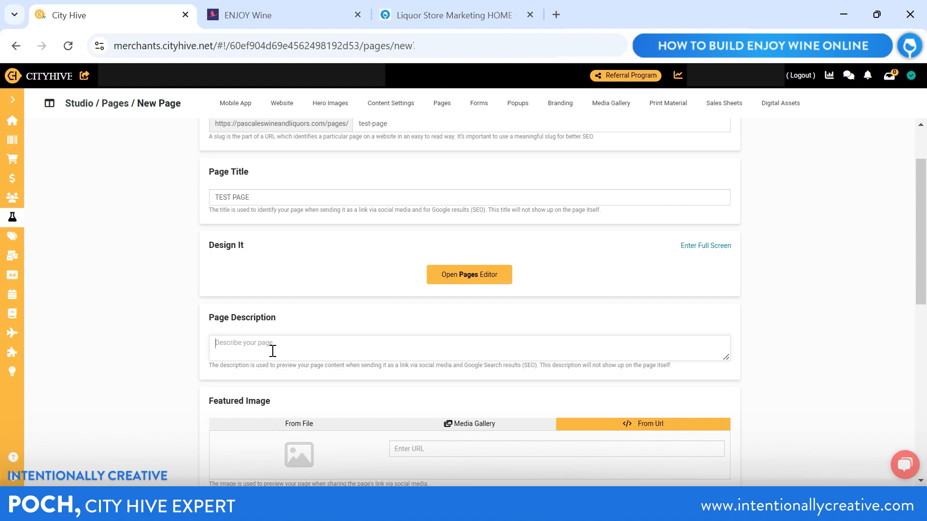
pyautogui.write('PAGE DESCRIPTION')
# Step: Open the Pages editor for the new page, agreeing to save its name and description first
pyautogui.scroll(1, 404, 226)
pyautogui.scroll(-1, 403, 226)
pyautogui.click(472, 285)
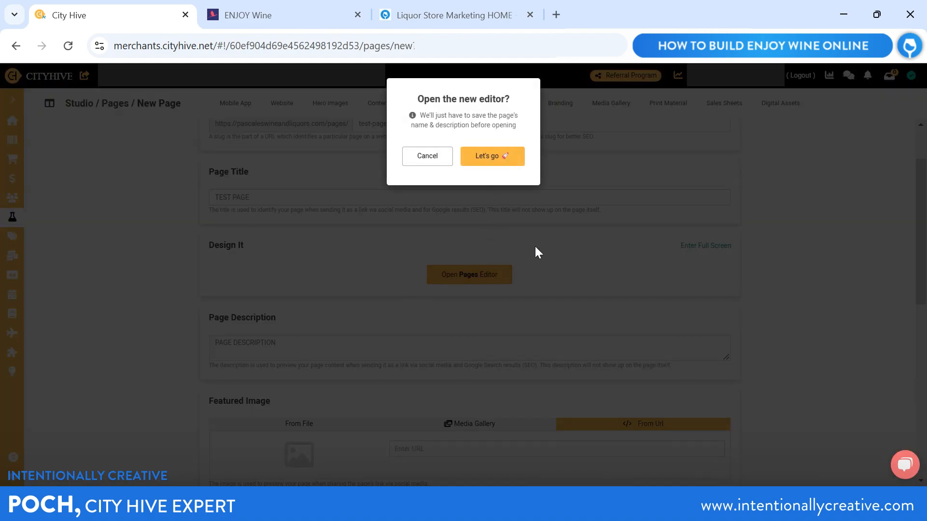
pyautogui.click(480, 159)
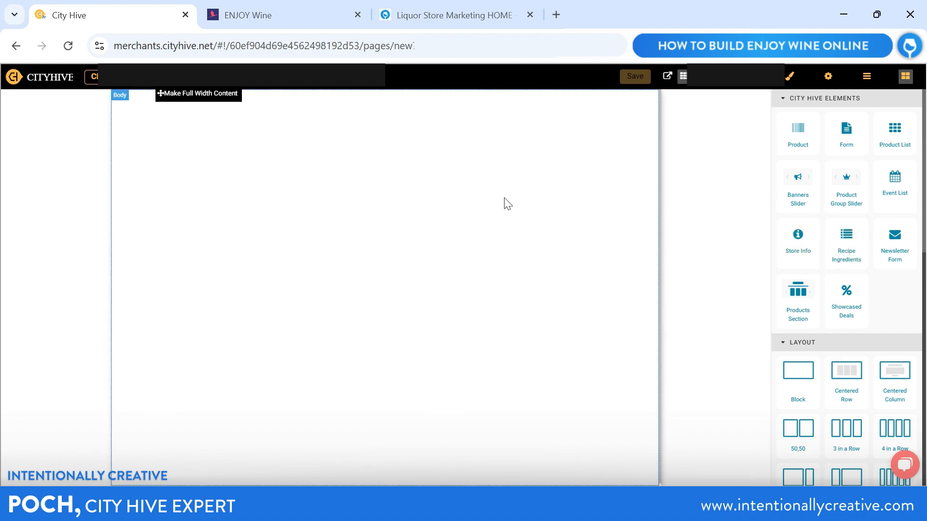
# Step: Check the banner row on the ENJOY Wine site, and add a 3 in a Row layout to the blank City Hive page
pyautogui.click(273, 19)
pyautogui.moveTo(241, 91)
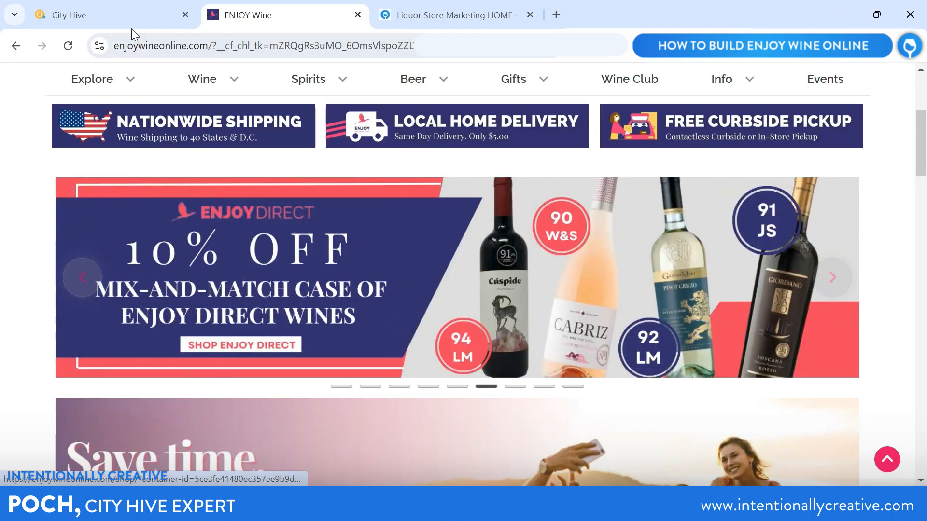
pyautogui.click(123, 16)
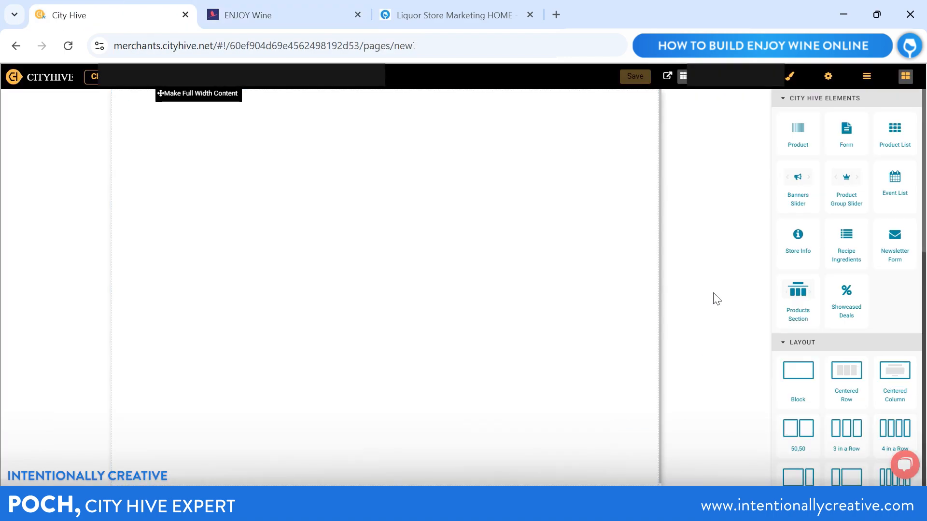
pyautogui.scroll(-6, 796, 232)
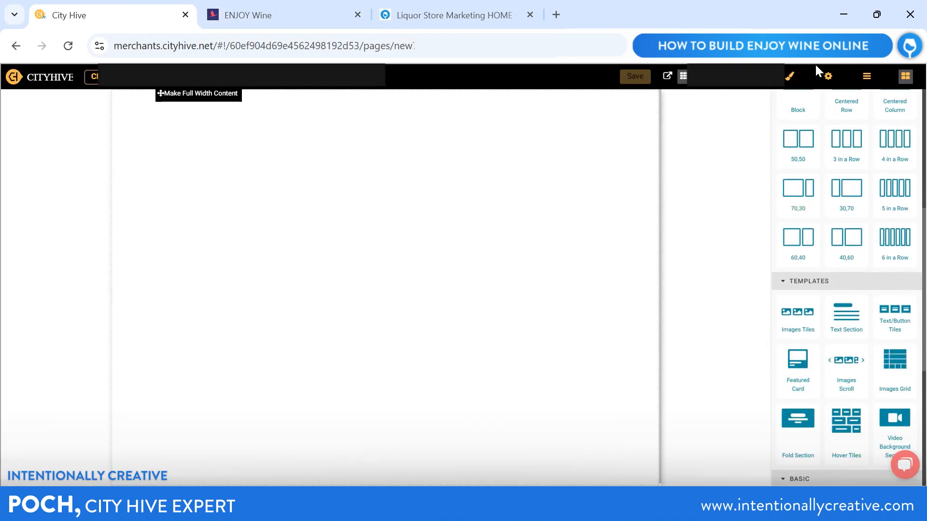
pyautogui.scroll(3, 797, 169)
pyautogui.scroll(-2, 789, 170)
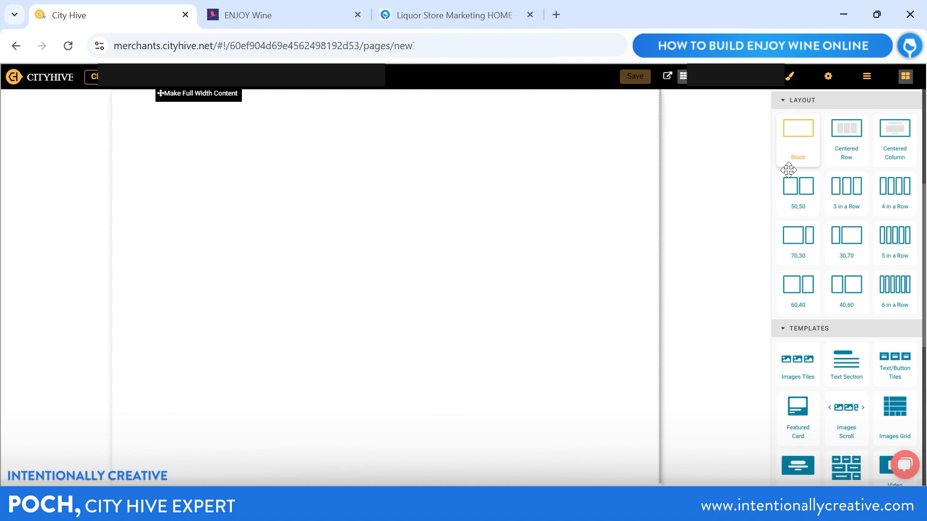
pyautogui.scroll(-1, 789, 170)
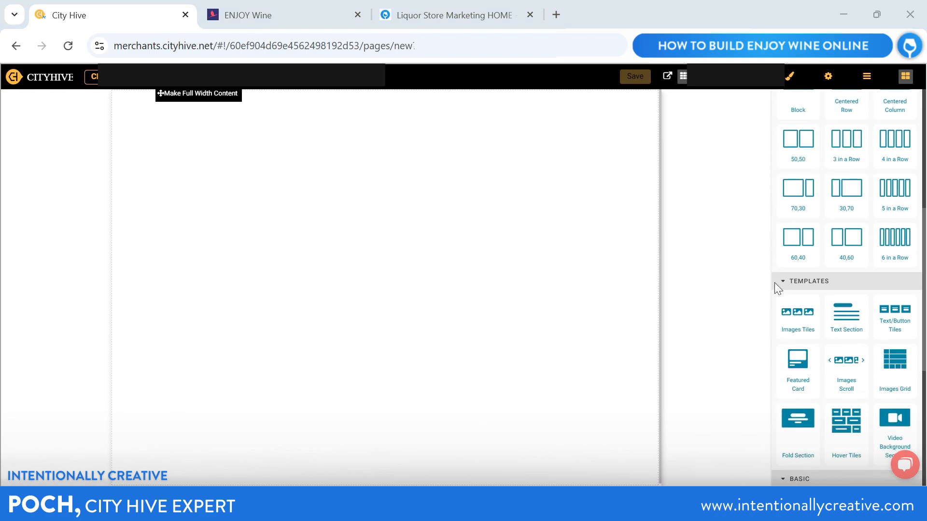
pyautogui.moveTo(845, 143); pyautogui.dragTo(406, 166)
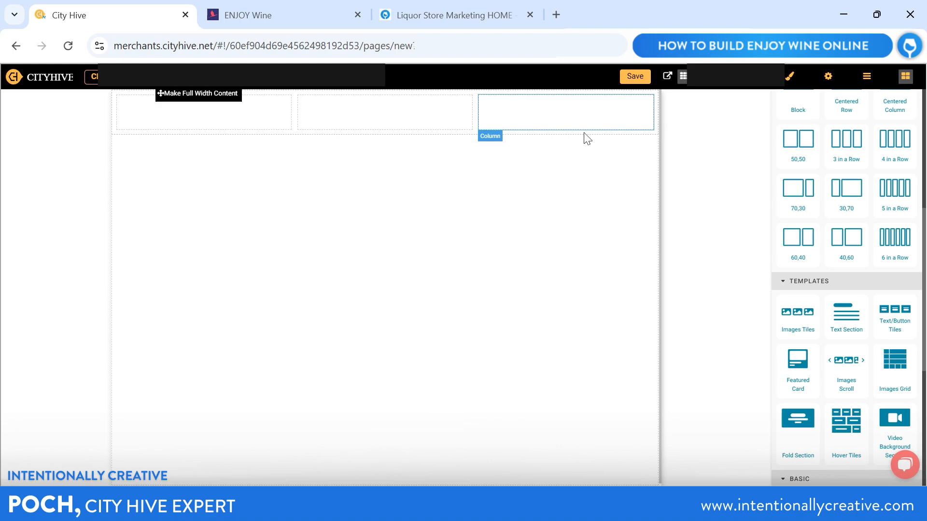
# Step: Insert an Image element in the first column of the row, using 1.png from the media gallery
pyautogui.scroll(-2, 819, 174)
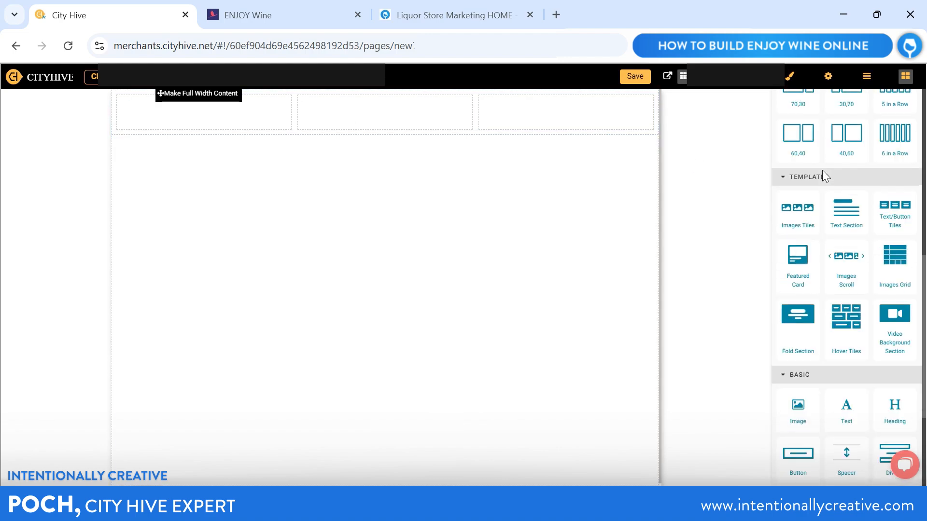
pyautogui.scroll(-2, 801, 169)
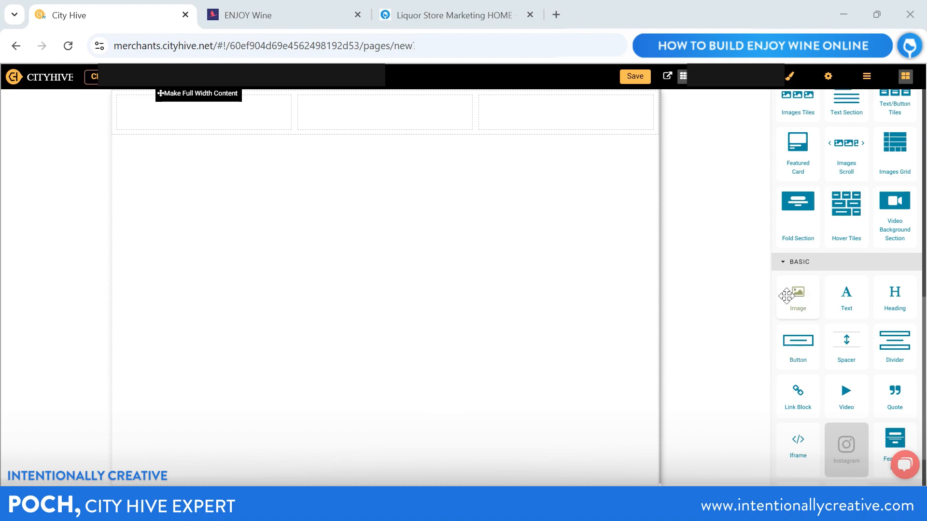
pyautogui.moveTo(786, 296); pyautogui.dragTo(229, 119)
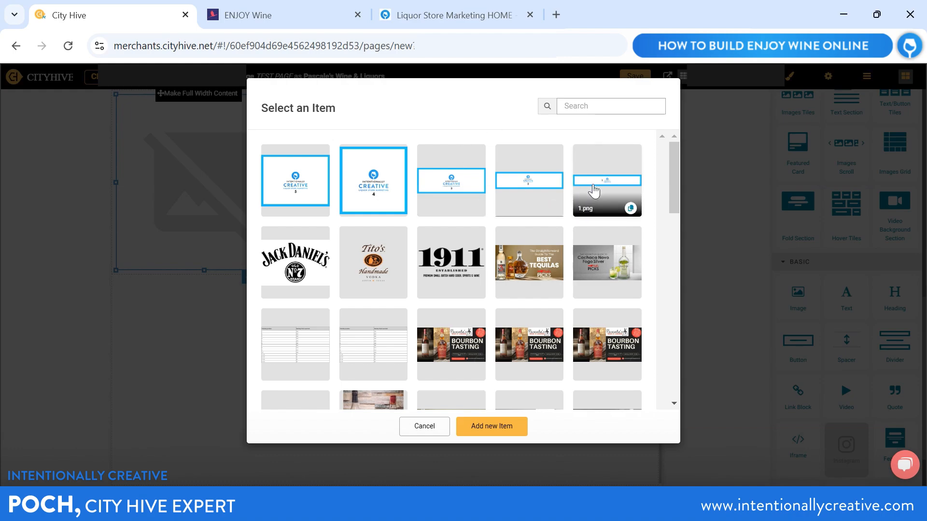
pyautogui.click(599, 189)
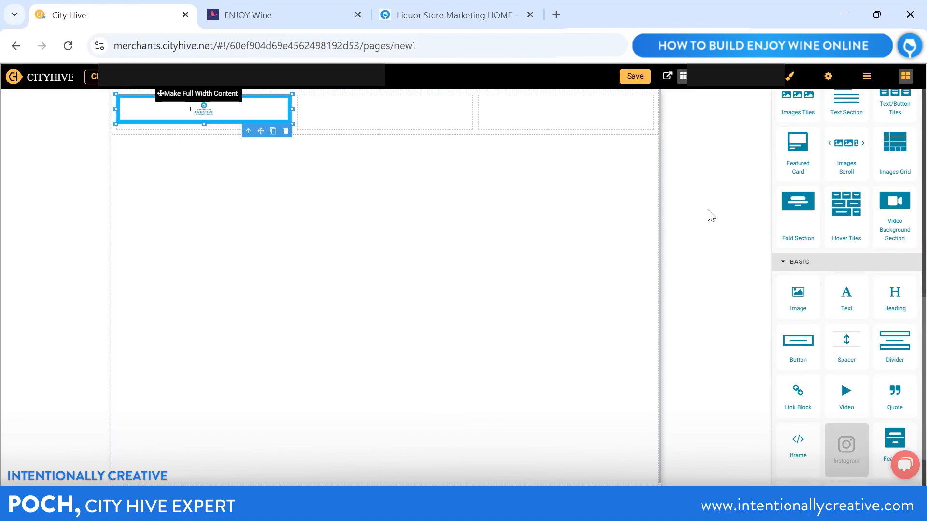
# Step: Check the ENJOY Wine banners again, and insert an Image element with 1.png in the row's middle column
pyautogui.click(271, 21)
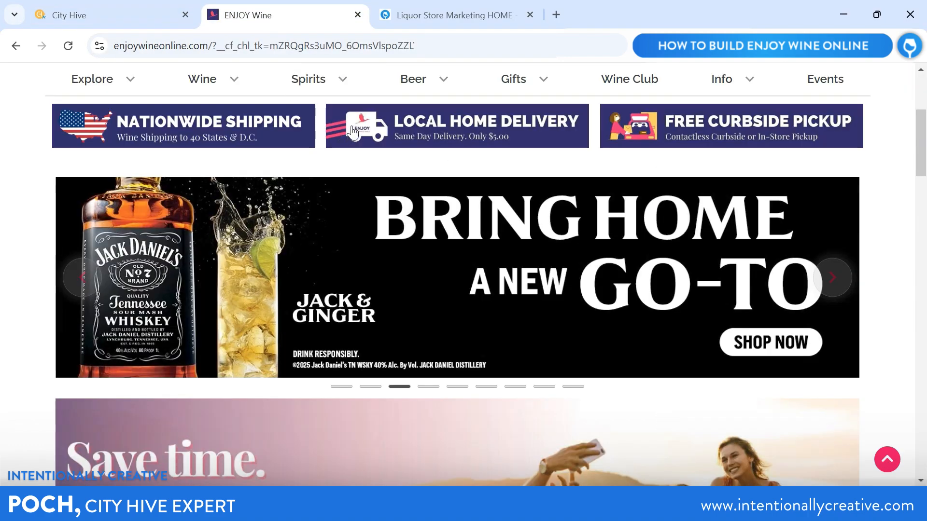
pyautogui.moveTo(475, 138)
pyautogui.click(111, 15)
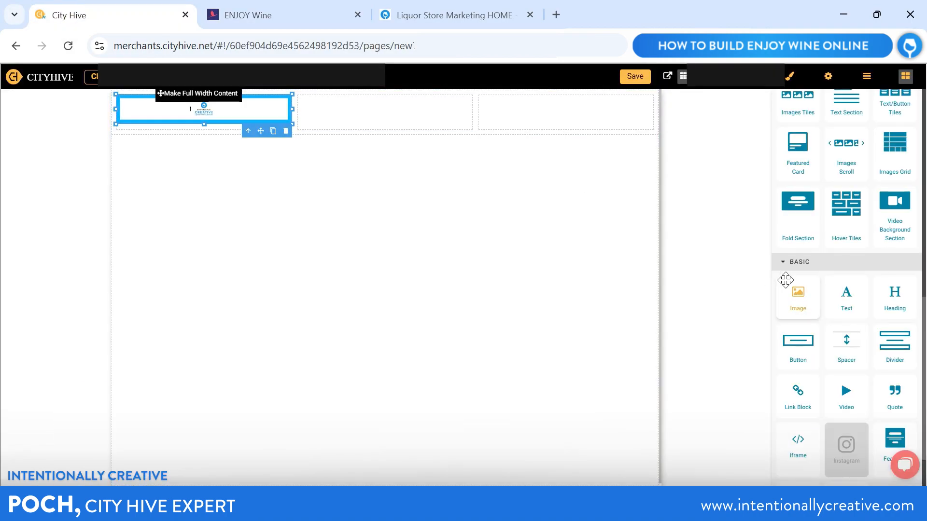
pyautogui.moveTo(794, 296); pyautogui.dragTo(358, 104)
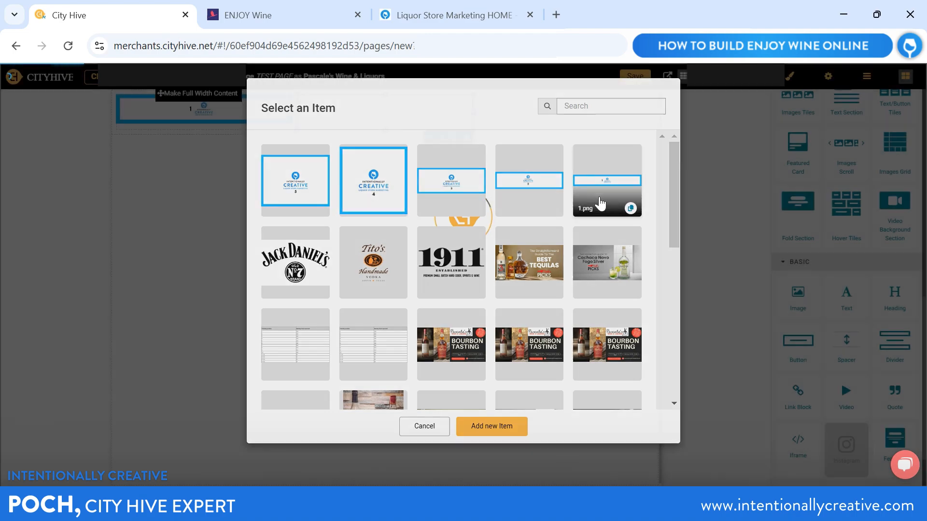
pyautogui.click(600, 203)
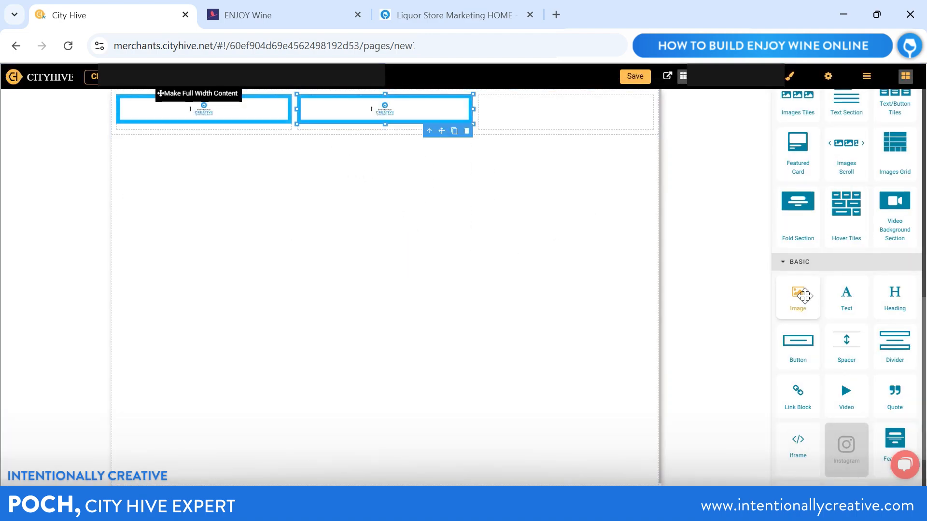
# Step: Insert an Image element with 1.png in the third column of the row
pyautogui.moveTo(797, 296); pyautogui.dragTo(552, 130)
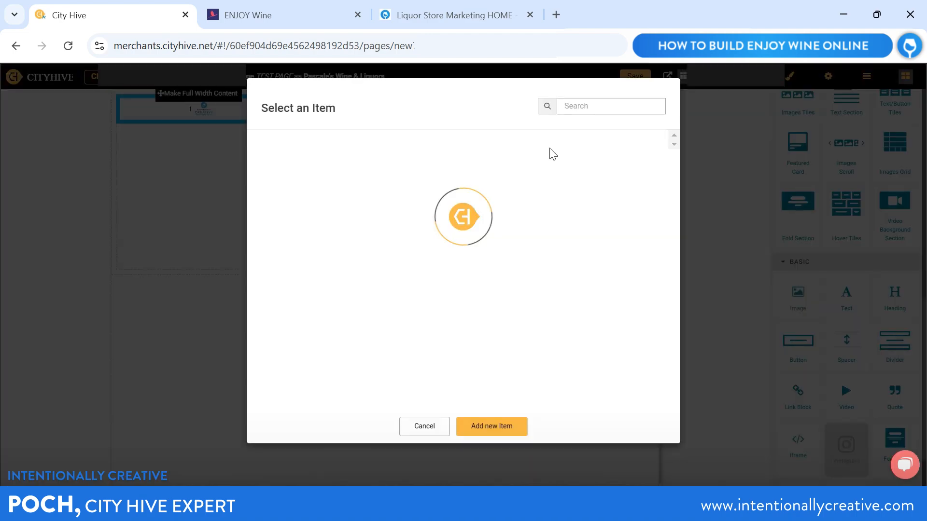
pyautogui.click(610, 189)
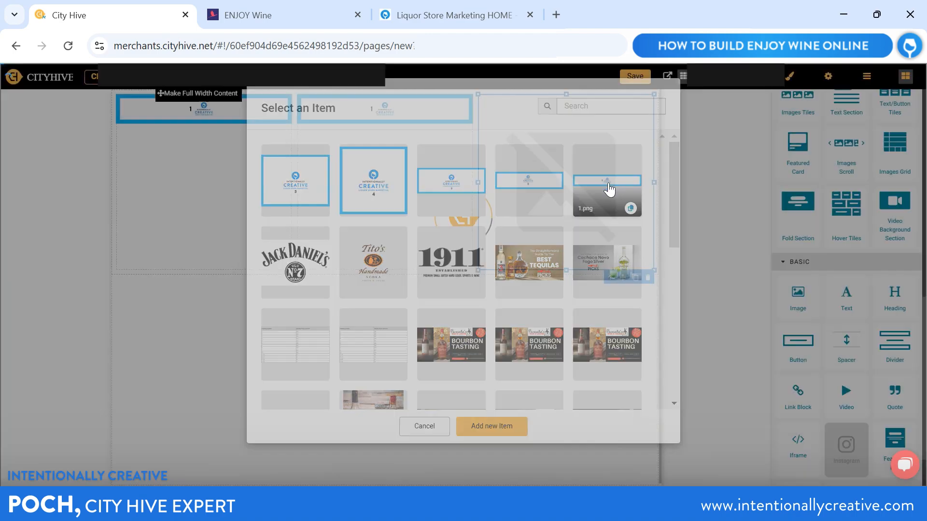
pyautogui.click(356, 224)
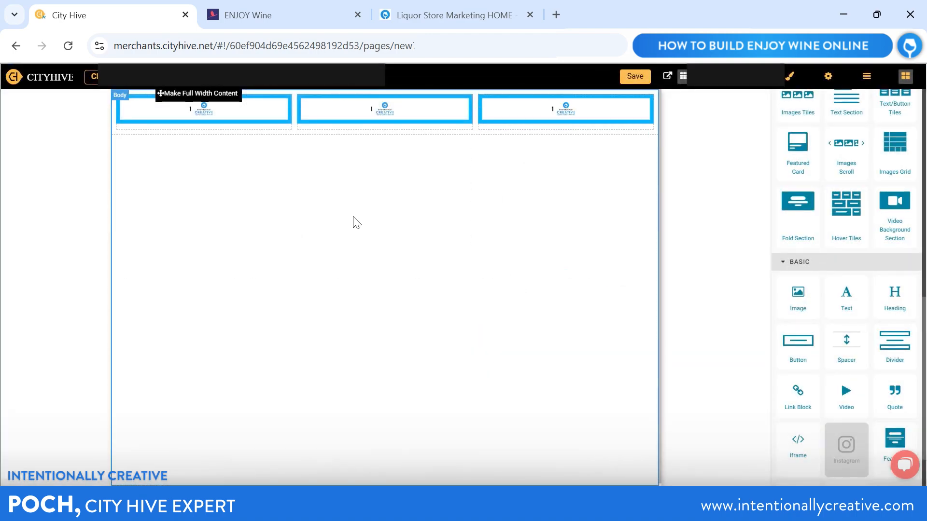
# Step: Check the banner row's alignment on the ENJOY Wine site, and set the City Hive three-image row's right and left padding to 0 px
pyautogui.click(243, 14)
pyautogui.moveTo(273, 146)
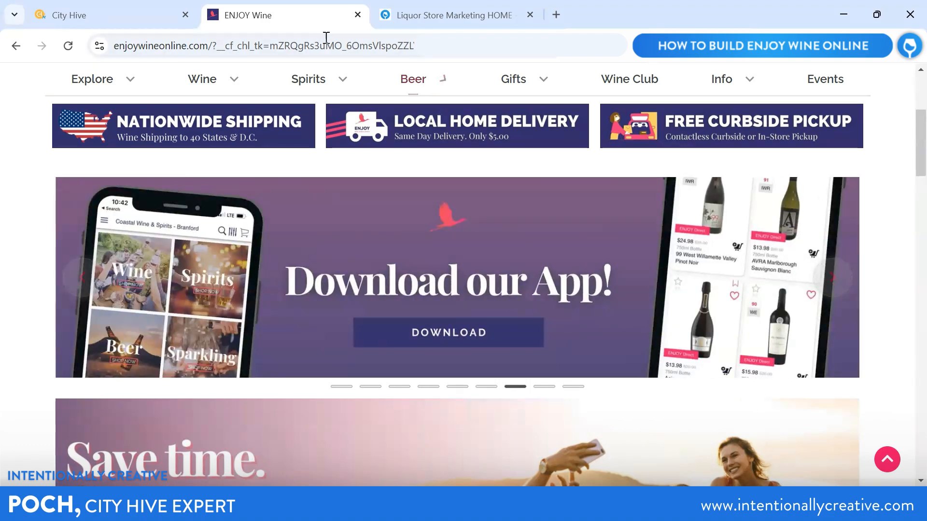
pyautogui.click(115, 15)
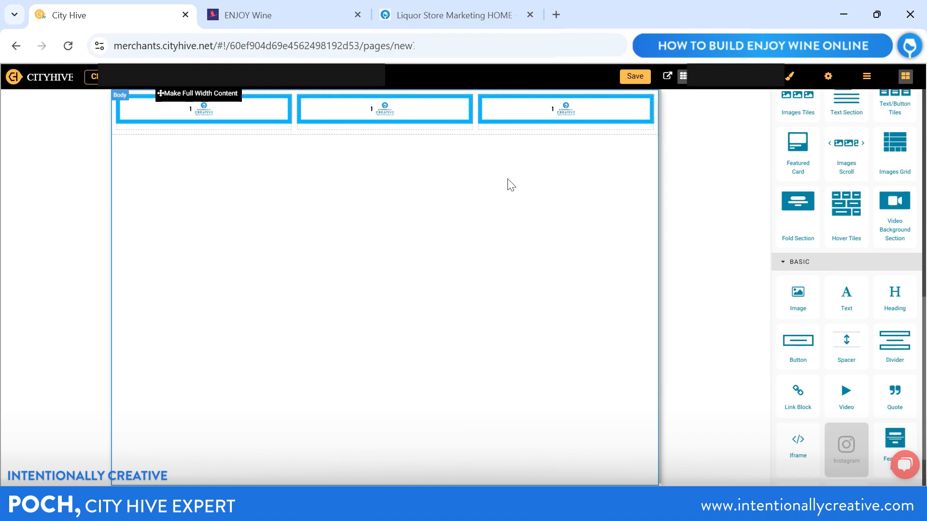
pyautogui.click(159, 138)
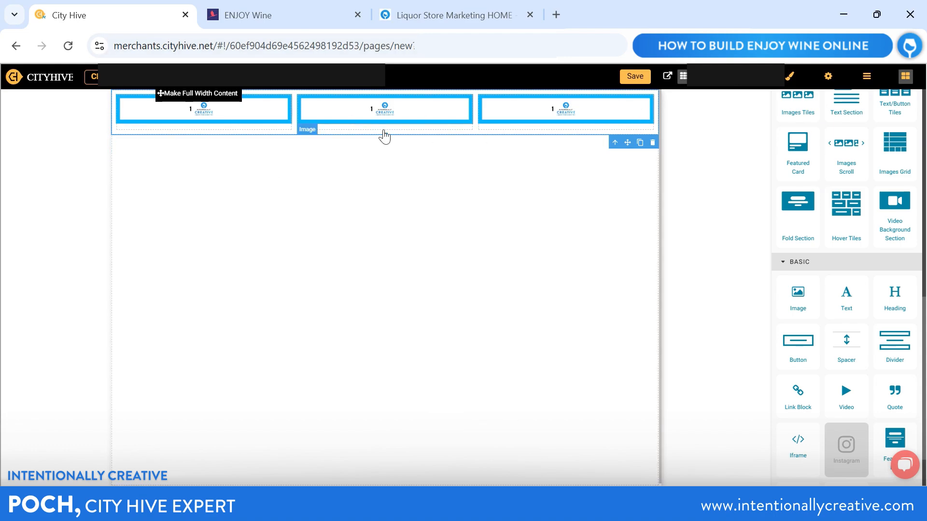
pyautogui.click(789, 79)
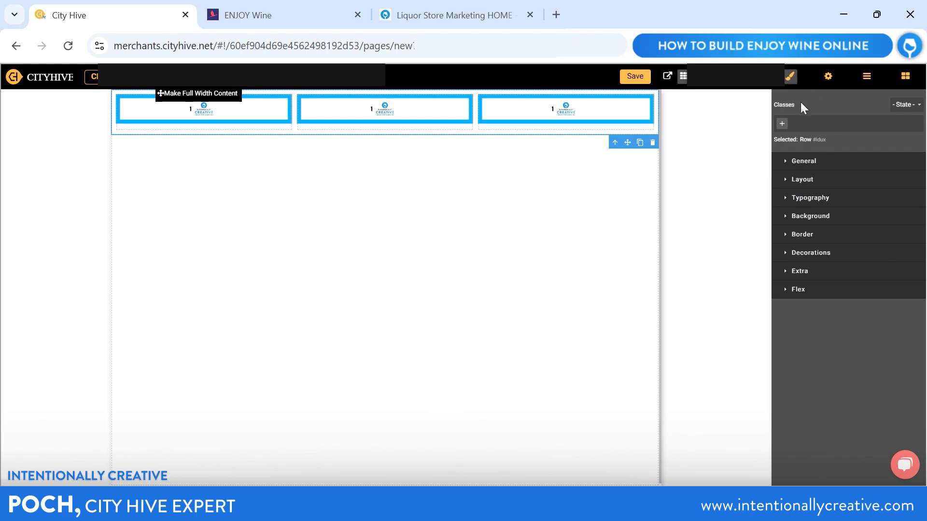
pyautogui.click(787, 180)
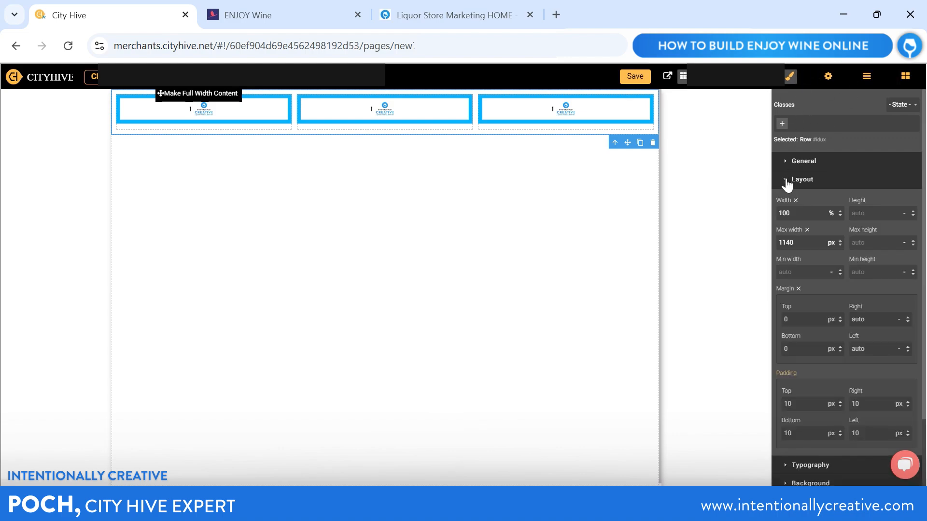
pyautogui.scroll(-2, 806, 237)
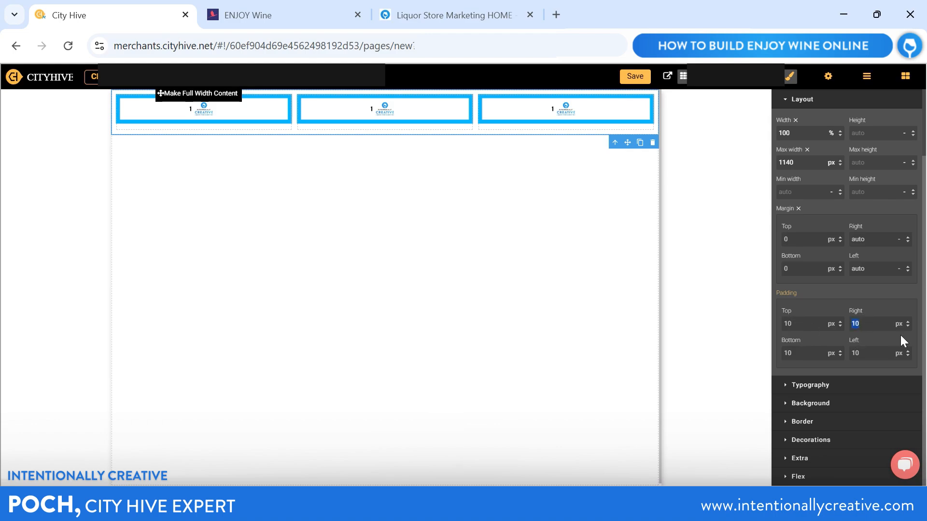
pyautogui.write('0')
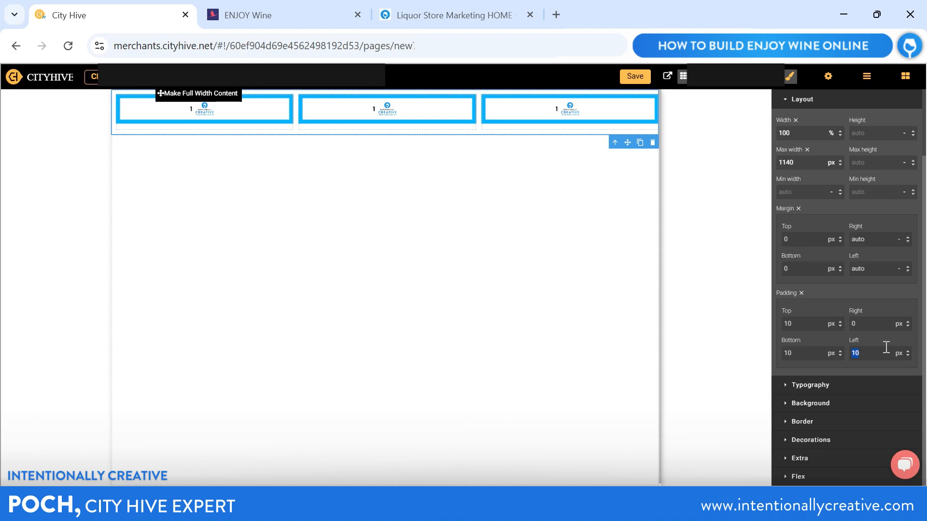
pyautogui.write('0')
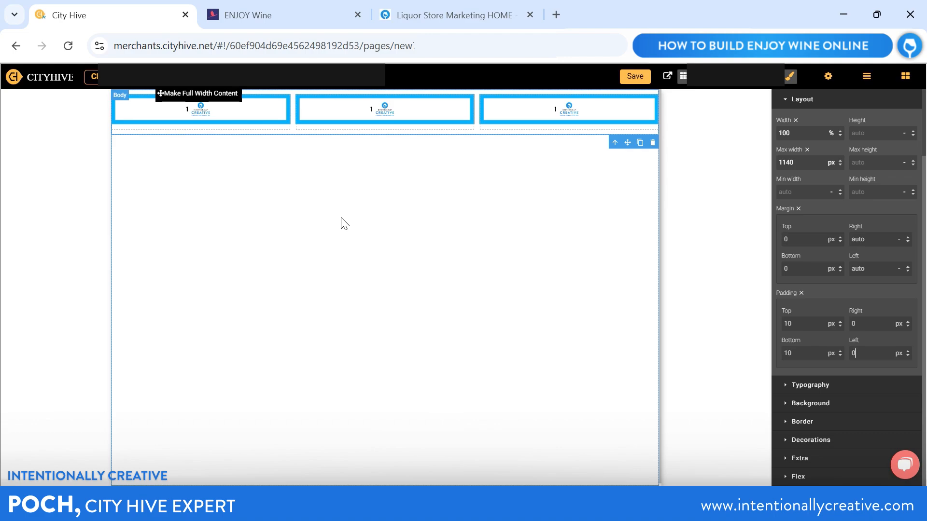
# Step: Examine the banner slider below the three-banner row on the ENJOY Wine site, and return to the City Hive page
pyautogui.click(264, 16)
pyautogui.scroll(-2, 331, 296)
pyautogui.scroll(2, 668, 353)
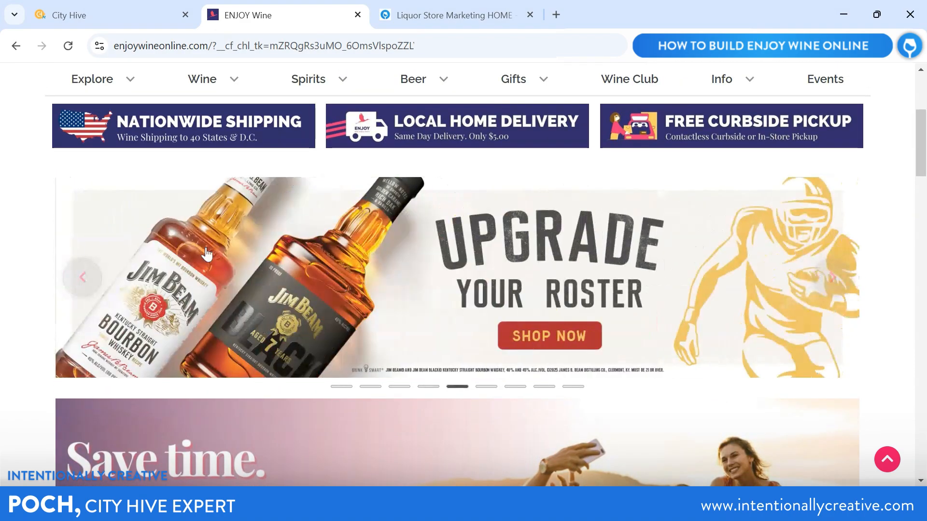
pyautogui.click(107, 9)
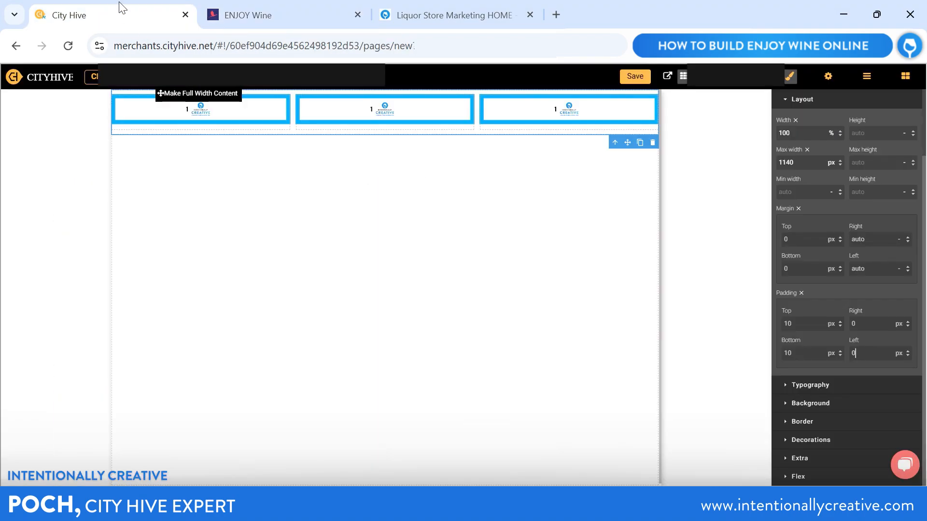
# Step: Try placing a Banners Slider below the three-image row, and insert an Image element there instead, using the gallery image numbered 2
pyautogui.click(905, 76)
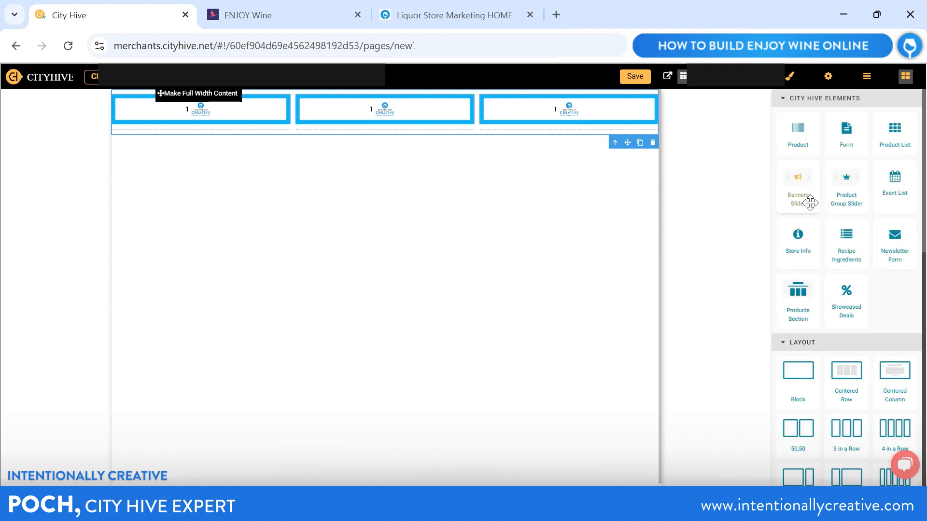
pyautogui.moveTo(792, 193); pyautogui.dragTo(437, 213)
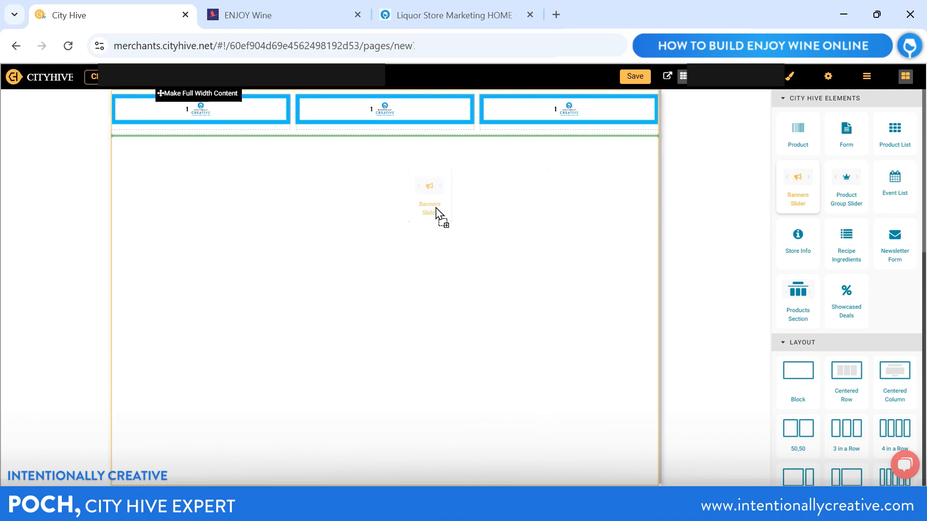
pyautogui.moveTo(437, 213); pyautogui.dragTo(797, 190)
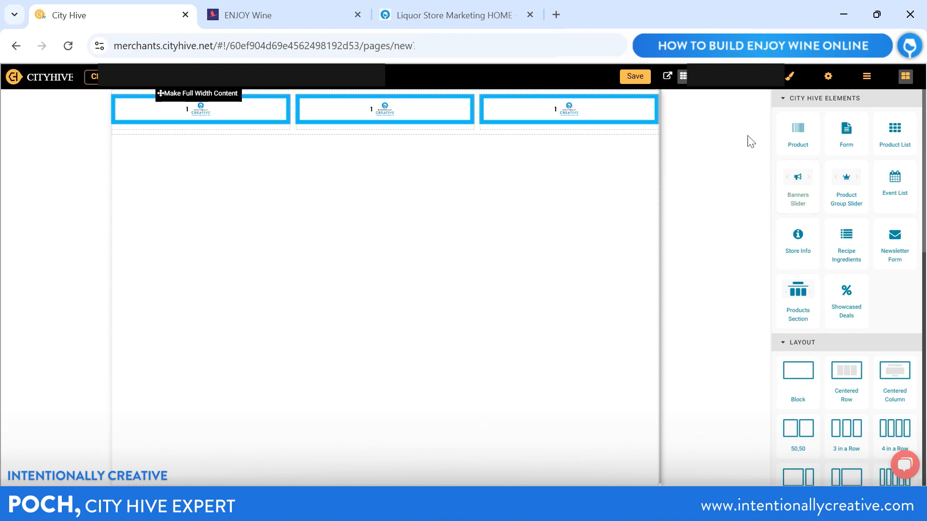
pyautogui.scroll(-12, 783, 343)
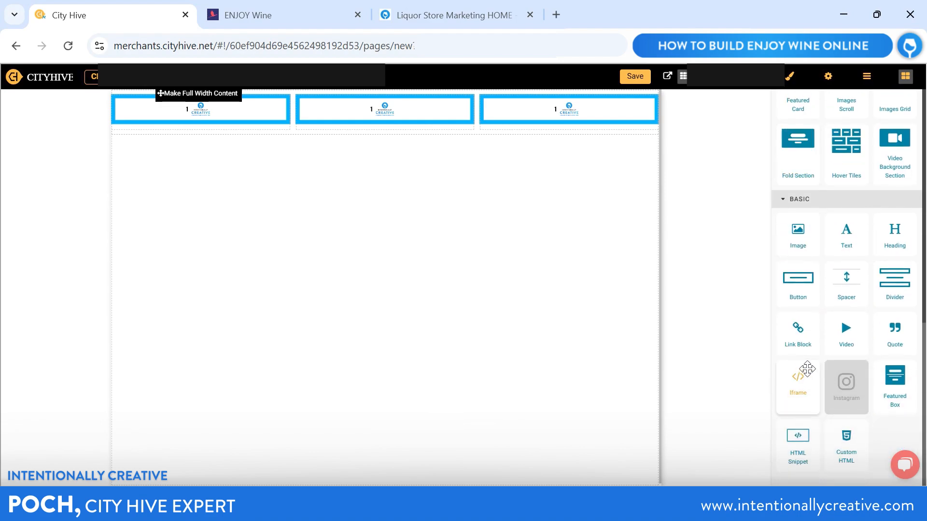
pyautogui.scroll(3, 806, 370)
pyautogui.moveTo(798, 376); pyautogui.dragTo(290, 208)
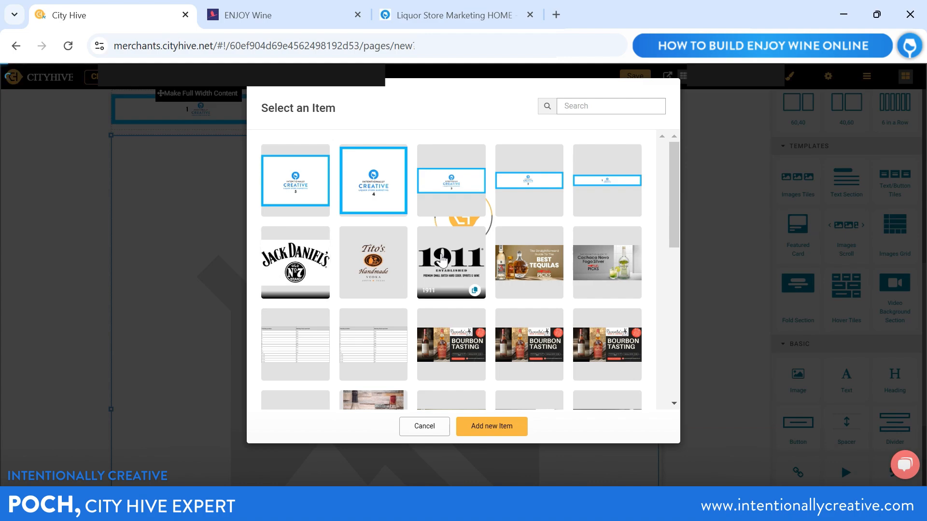
pyautogui.click(526, 212)
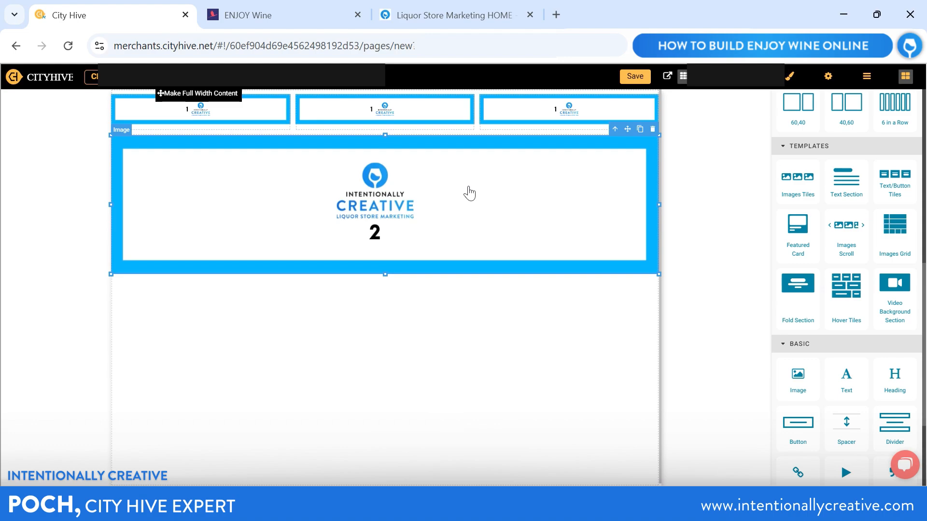
# Step: Check the large banner below the ENJOY Wine slider, and insert an Image element with gallery image 3 below image 2 in City Hive
pyautogui.scroll(8, 817, 253)
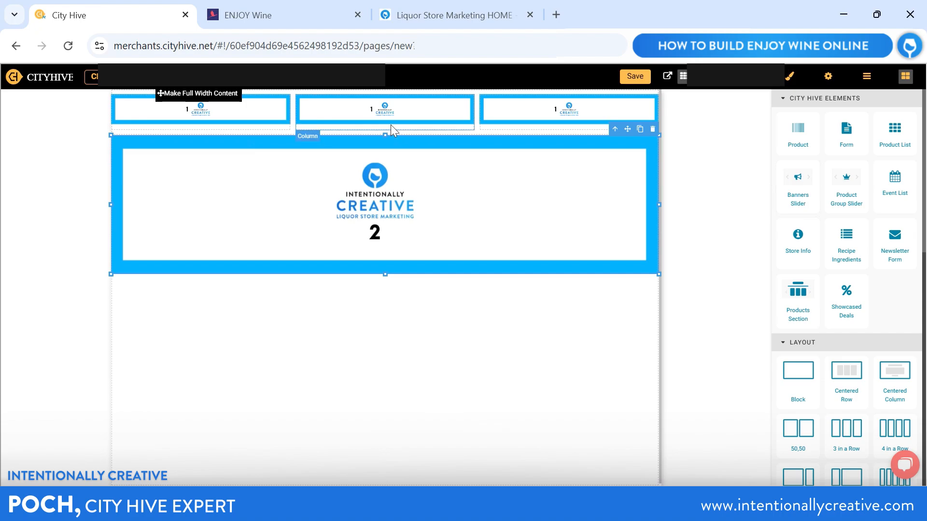
pyautogui.click(262, 19)
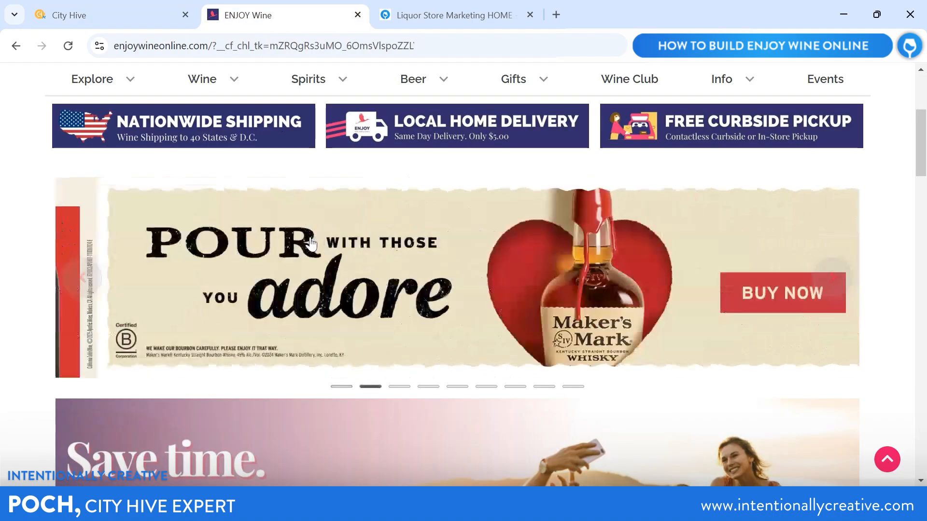
pyautogui.scroll(-6, 311, 237)
pyautogui.scroll(2, 310, 237)
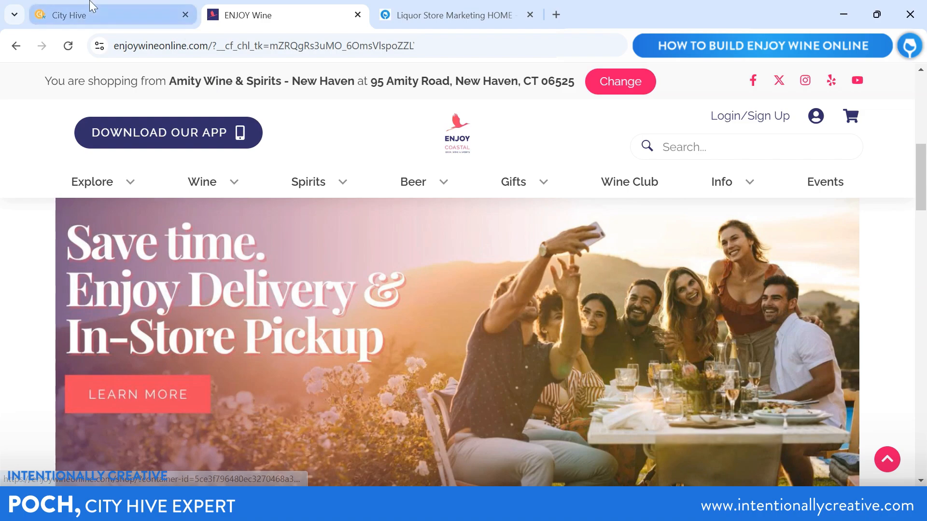
pyautogui.click(102, 18)
pyautogui.scroll(-15, 802, 256)
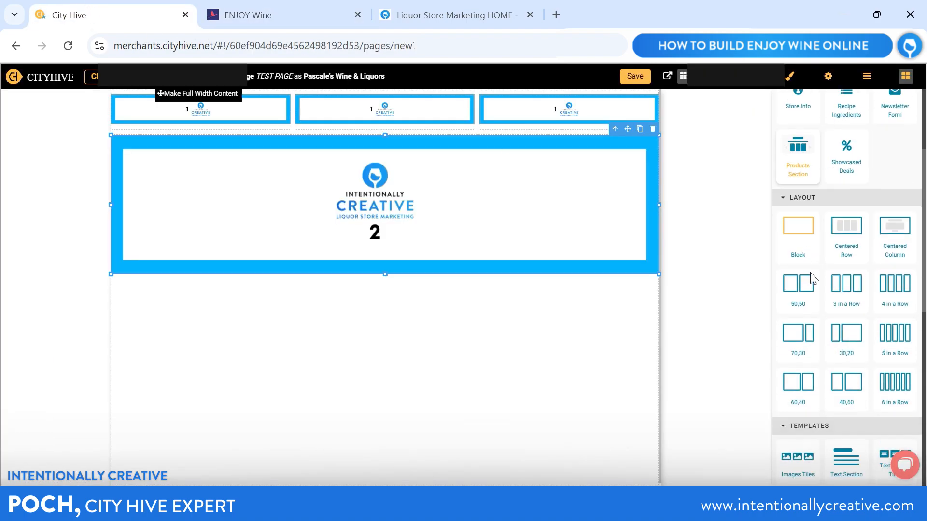
pyautogui.moveTo(814, 293); pyautogui.dragTo(350, 327)
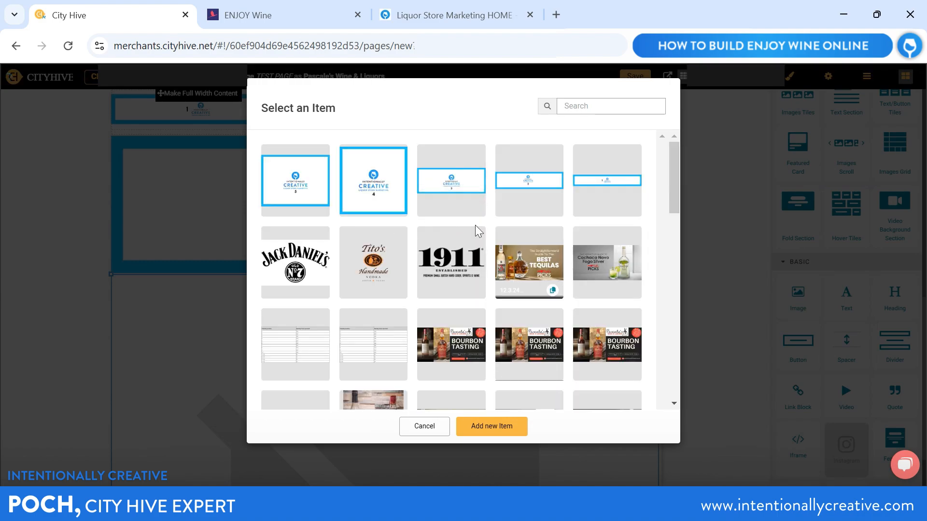
pyautogui.click(443, 187)
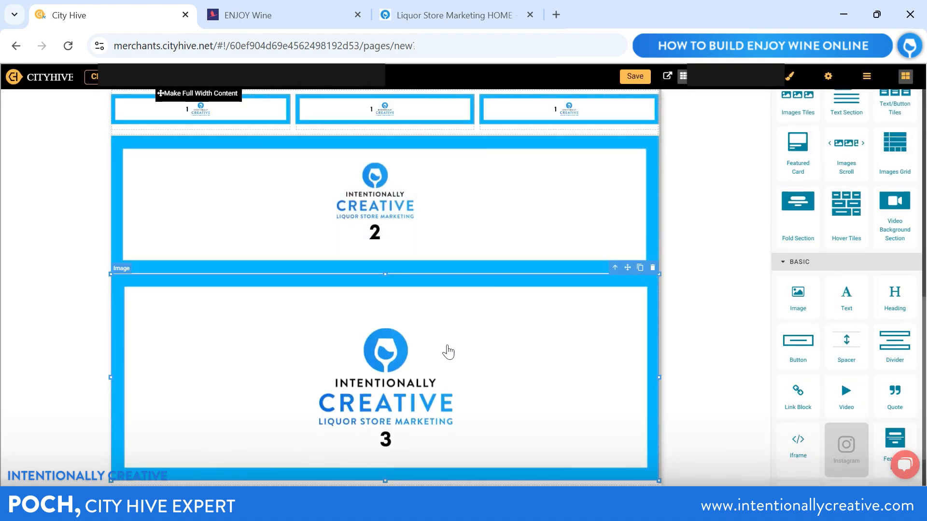
# Step: Check the gap between the ENJOY Wine slider and large banner, and set image 3's top padding to 20 px in City Hive
pyautogui.scroll(9, 611, 264)
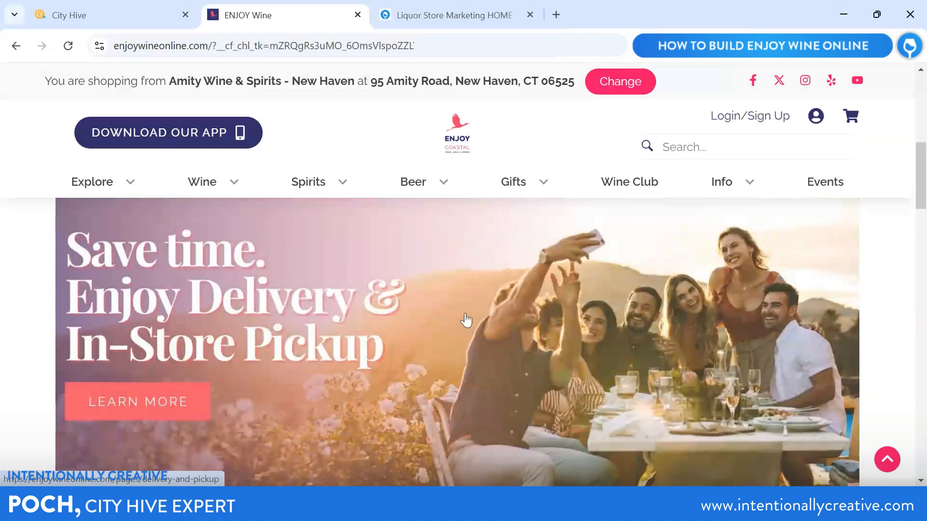
pyautogui.scroll(-2, 465, 324)
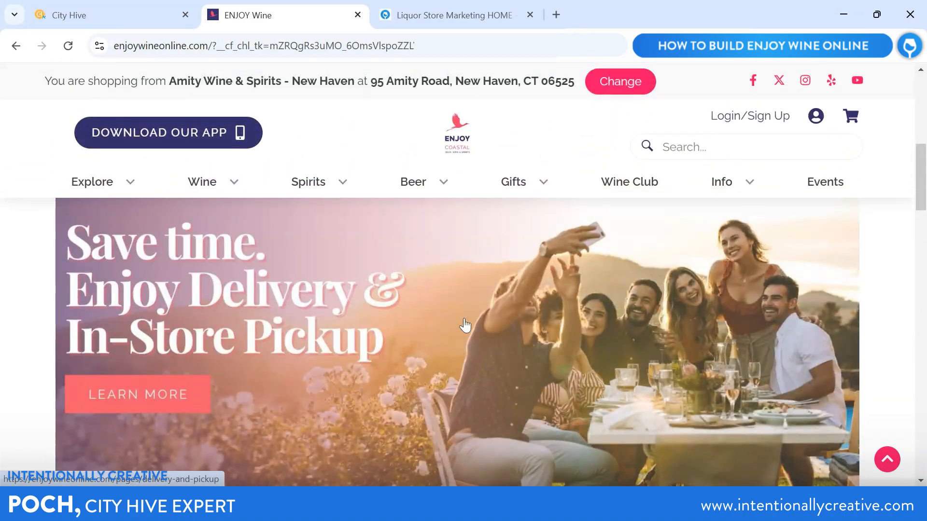
pyautogui.scroll(4, 464, 325)
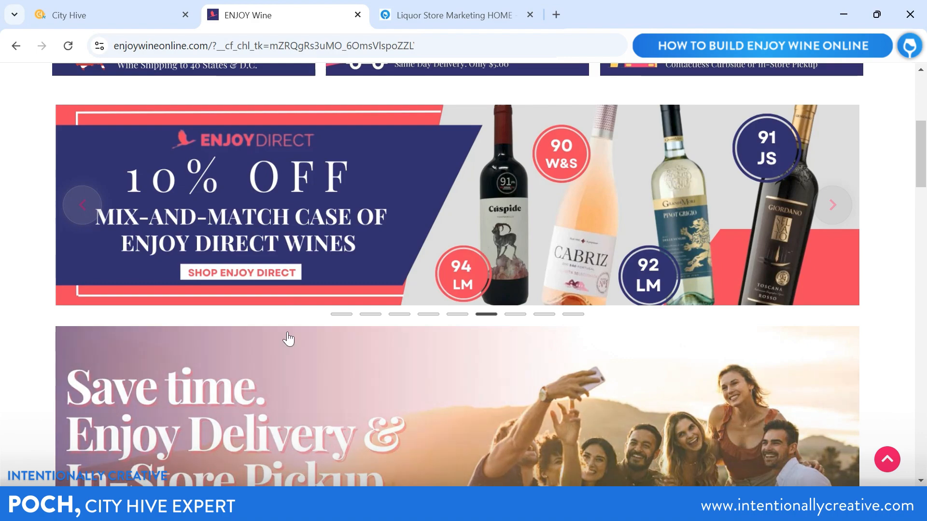
pyautogui.click(155, 10)
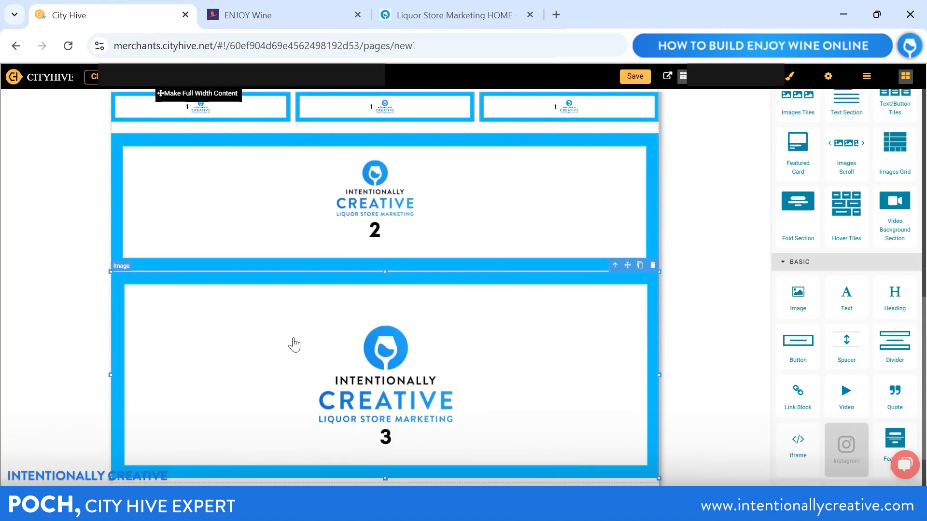
pyautogui.click(791, 77)
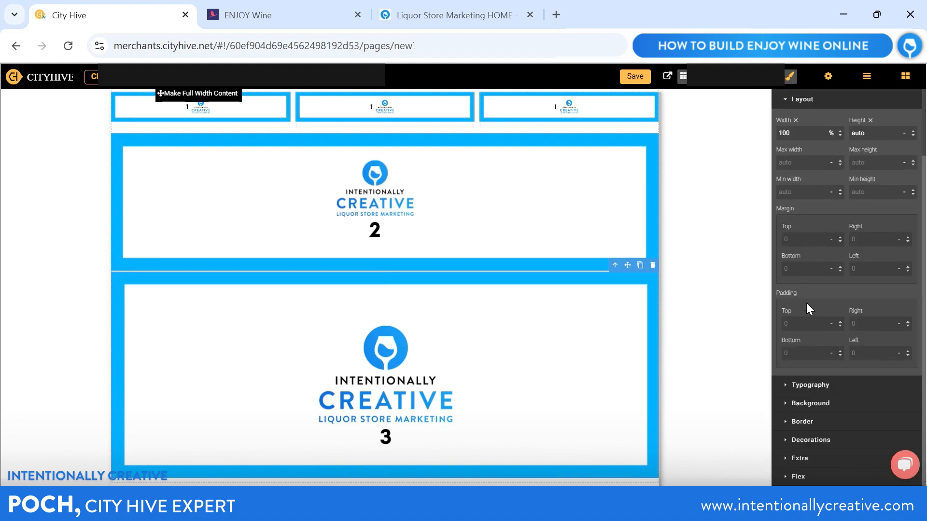
pyautogui.click(793, 323)
pyautogui.press('Return')
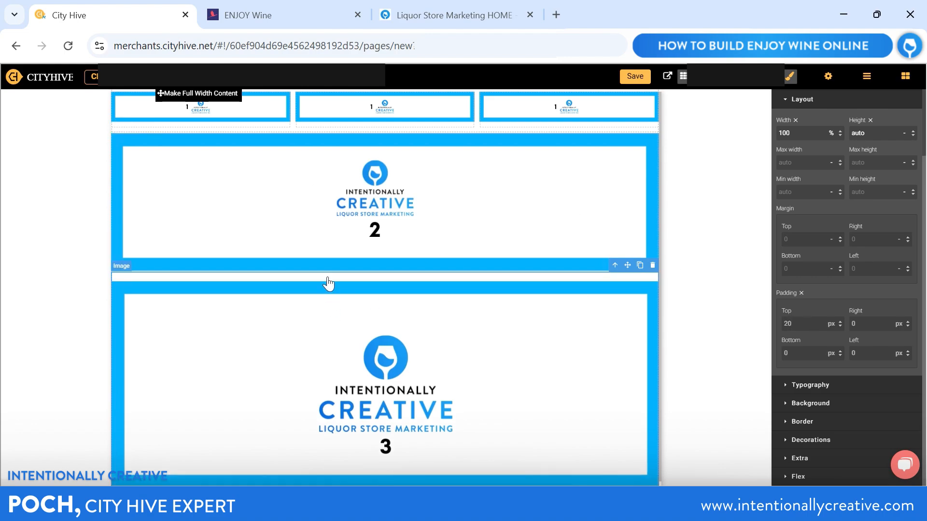
# Step: Examine the large banner and the four category tiles below it on the ENJOY Wine site, and return to the City Hive page
pyautogui.click(252, 15)
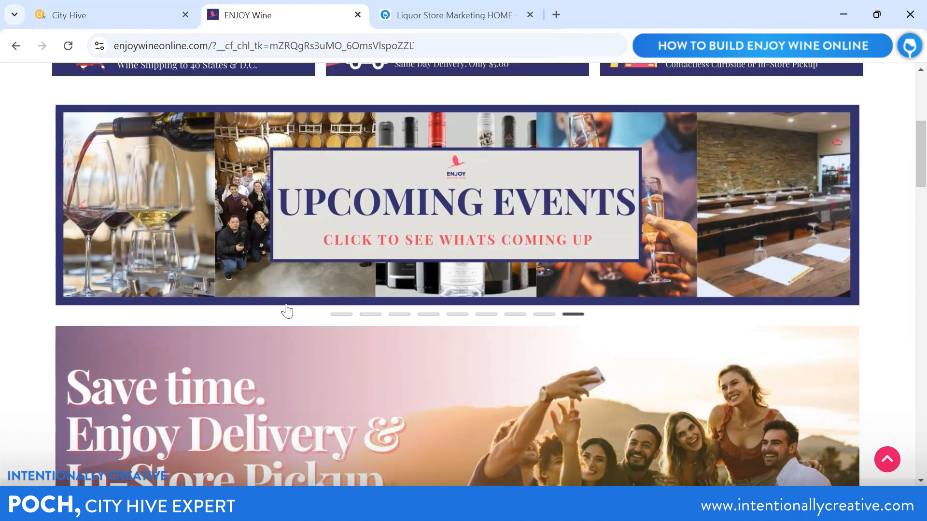
pyautogui.scroll(-3, 263, 285)
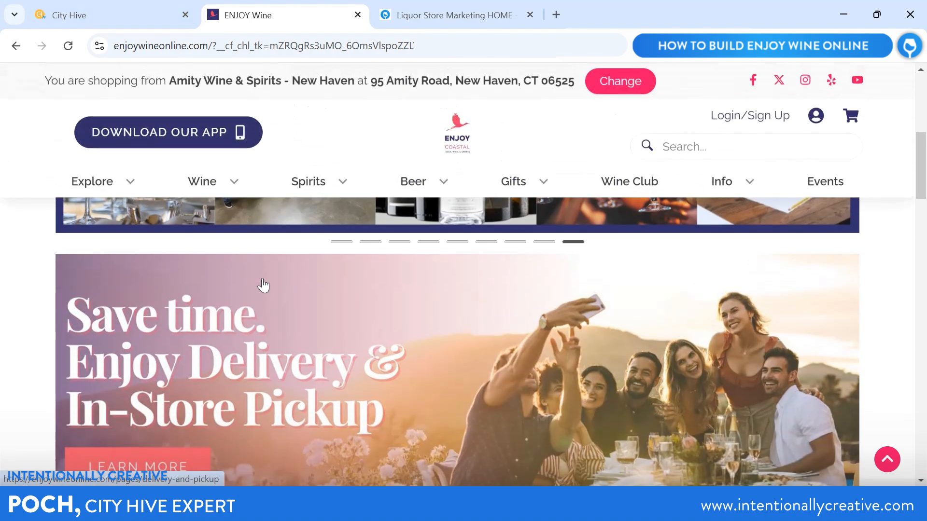
pyautogui.scroll(-4, 262, 285)
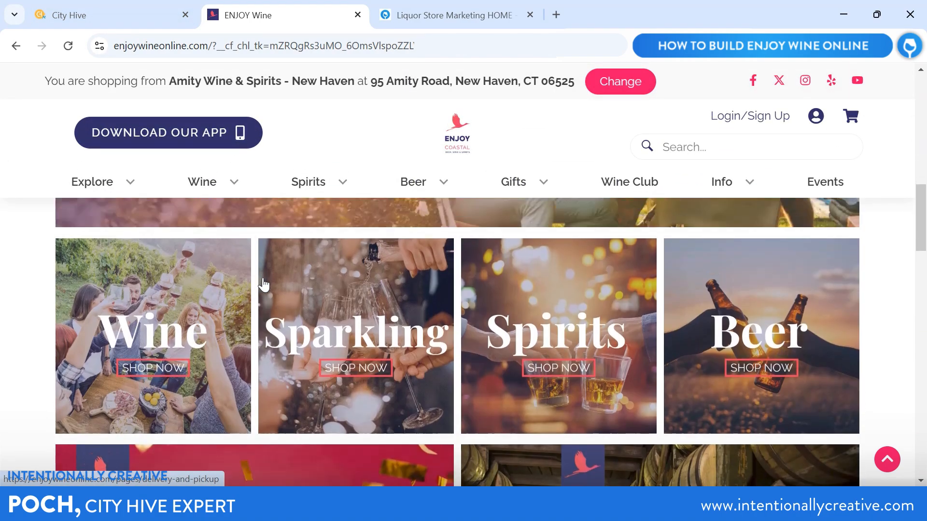
pyautogui.scroll(2, 262, 285)
pyautogui.scroll(-1, 264, 284)
pyautogui.scroll(3, 263, 284)
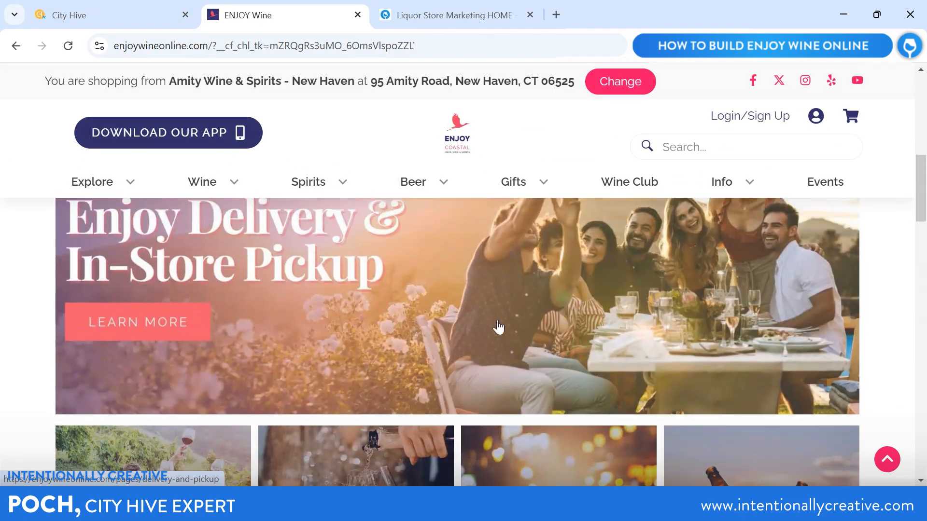
pyautogui.scroll(-4, 433, 273)
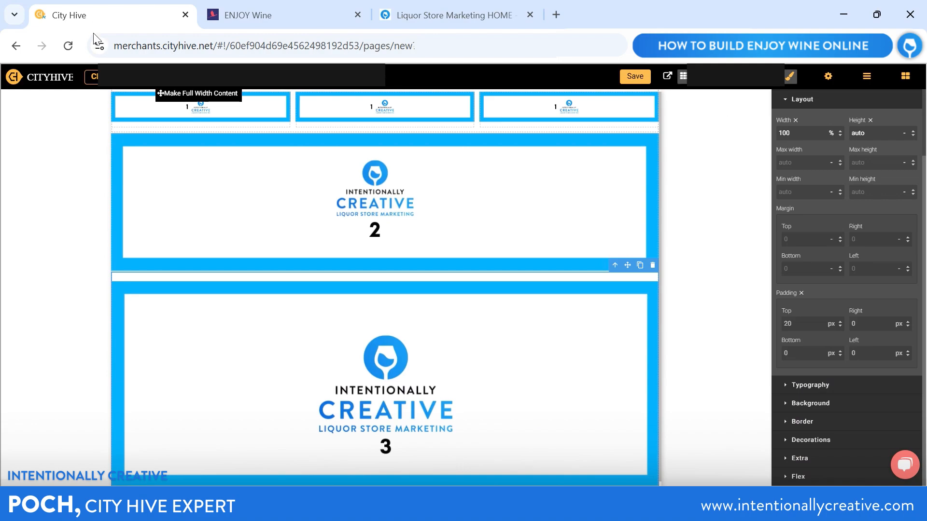
pyautogui.click(111, 15)
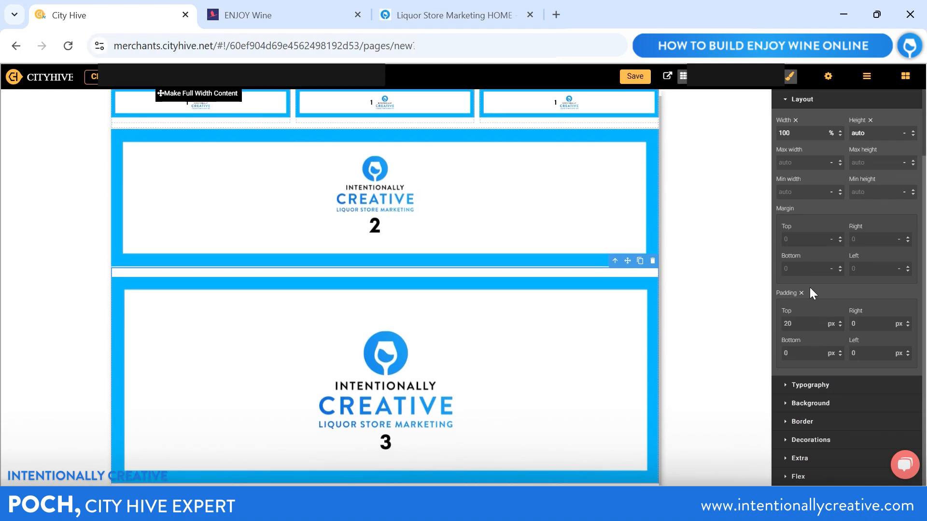
# Step: Insert a 4 in a Row layout below image 3
pyautogui.click(906, 81)
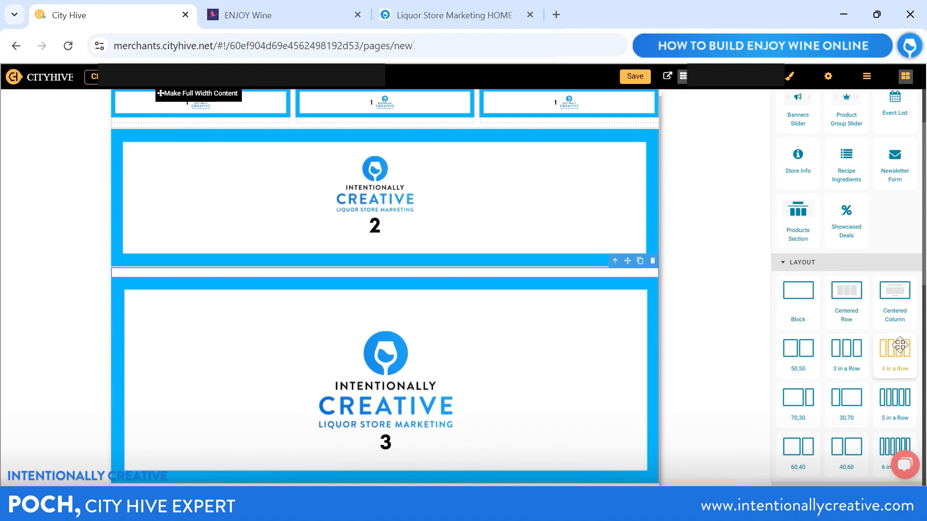
pyautogui.moveTo(899, 351); pyautogui.dragTo(499, 466)
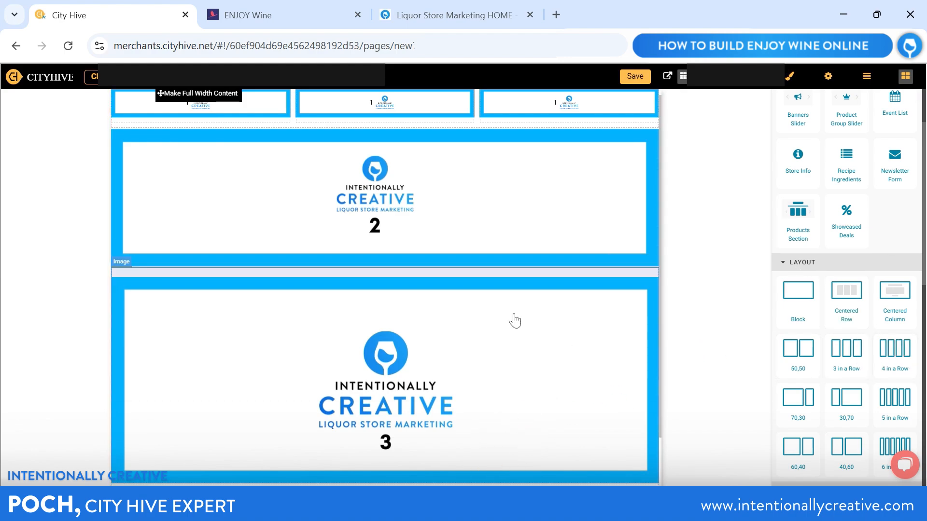
pyautogui.scroll(-2, 514, 319)
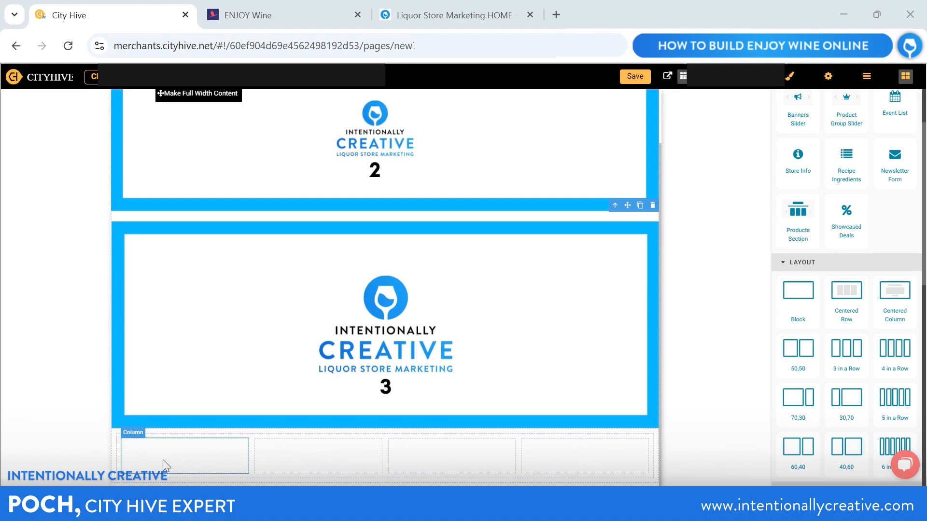
# Step: Move the four columns out of the nested row into the outer row below image 3, and delete the emptied inner row
pyautogui.click(117, 451)
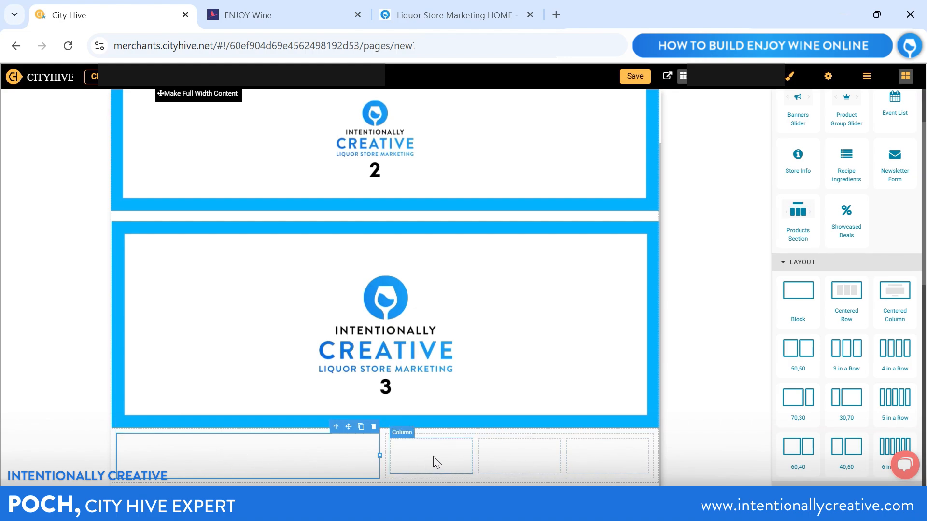
pyautogui.click(404, 456)
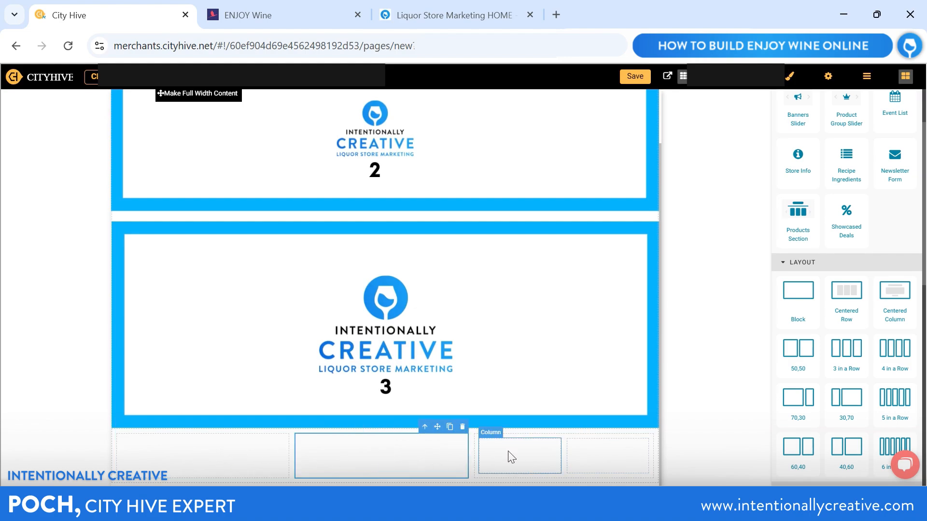
pyautogui.click(475, 455)
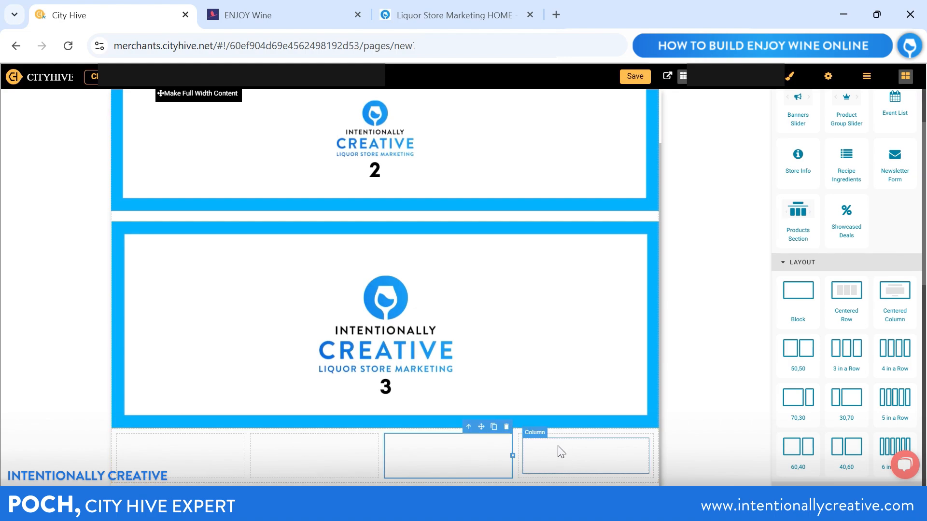
pyautogui.click(522, 455)
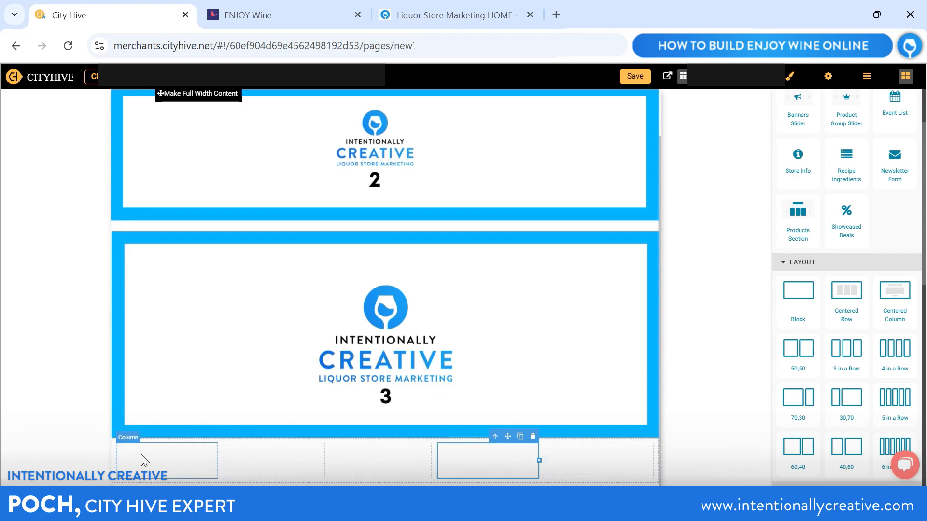
pyautogui.click(595, 461)
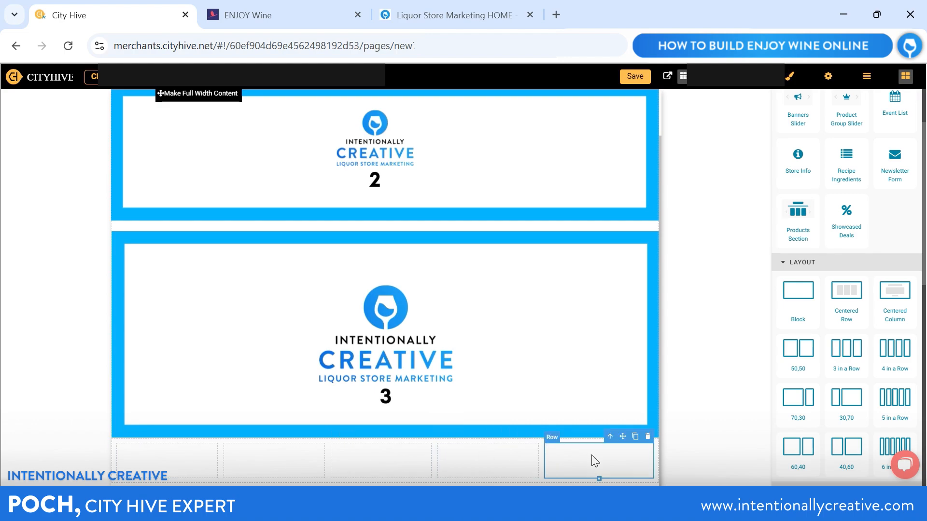
pyautogui.click(648, 438)
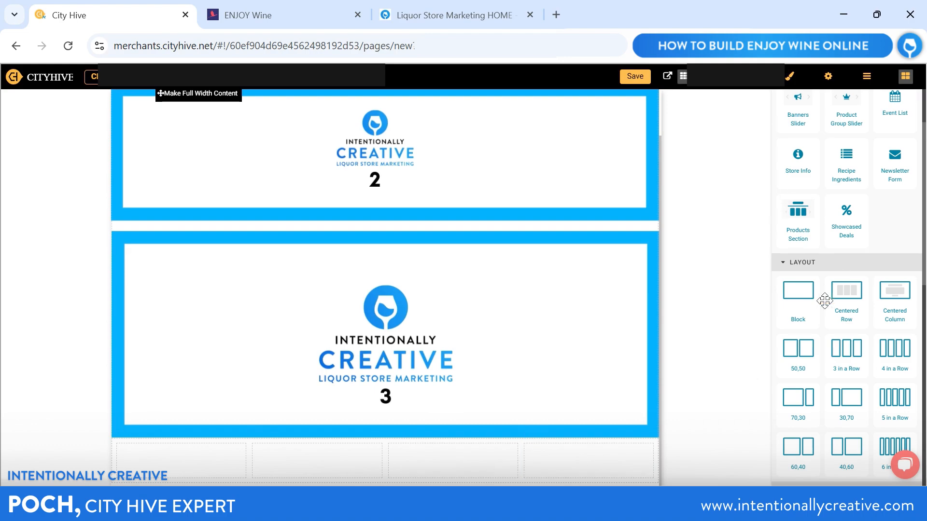
# Step: Insert an Image element in the first column of the four-column row, using the gallery image 4.png
pyautogui.scroll(-10, 825, 300)
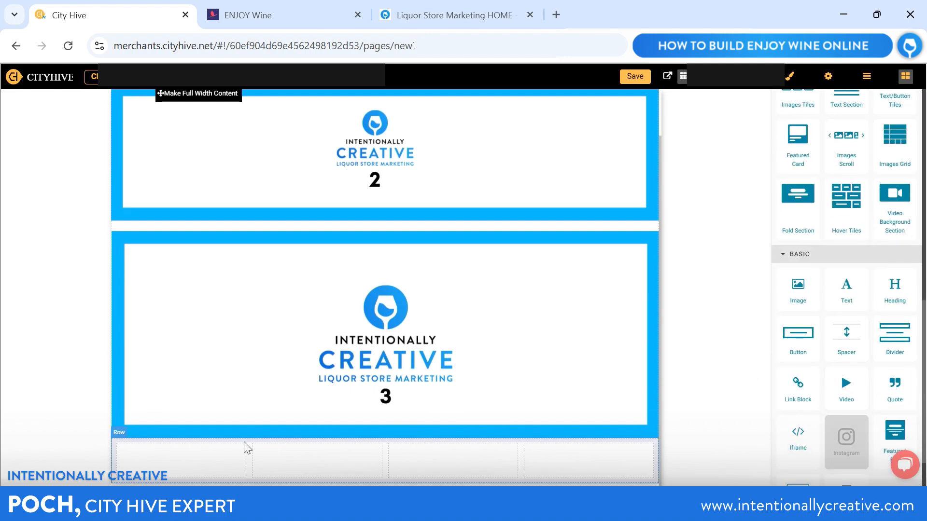
pyautogui.moveTo(803, 293); pyautogui.dragTo(177, 469)
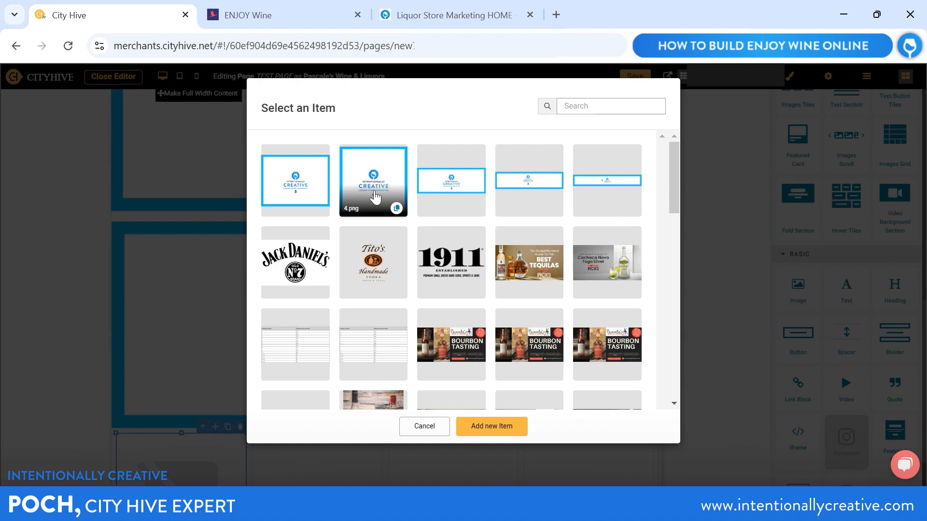
pyautogui.click(352, 160)
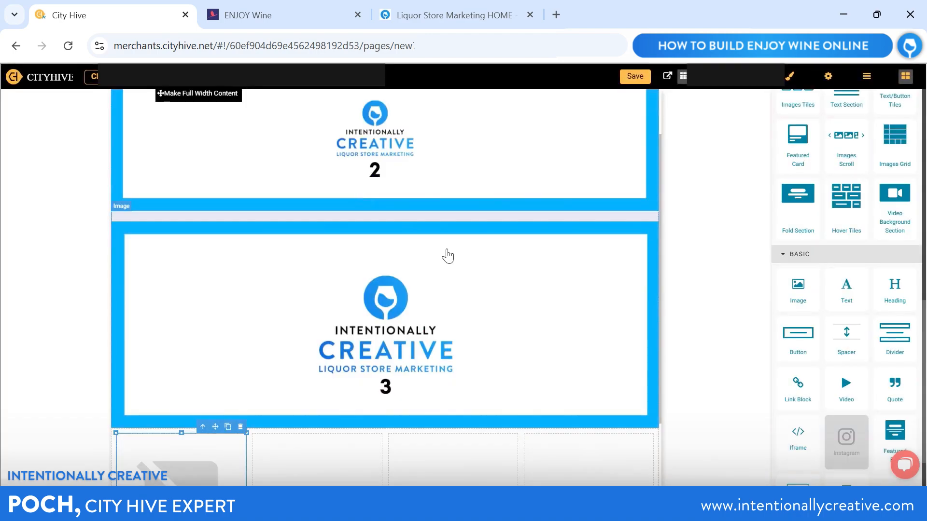
pyautogui.scroll(-2, 448, 256)
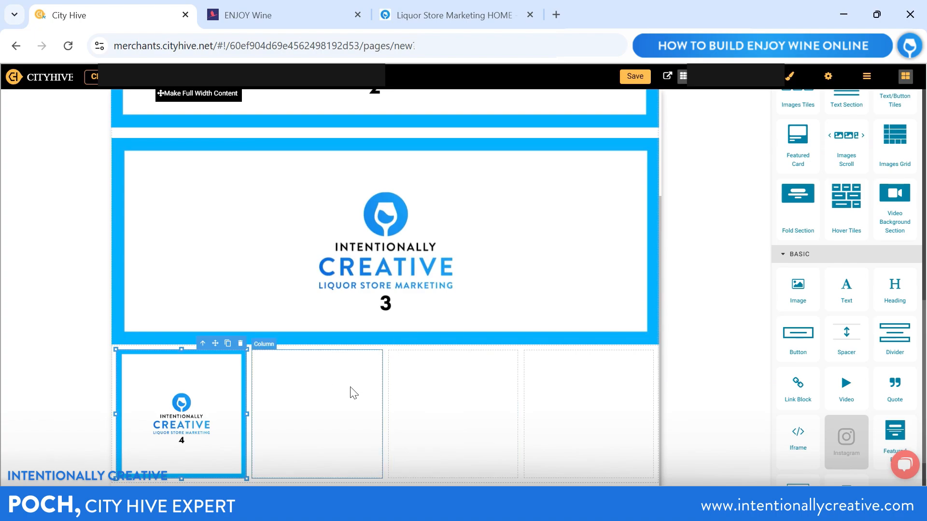
# Step: Check the category tiles on the ENJOY Wine site, and insert Image elements with 4.png in the remaining three columns in City Hive
pyautogui.click(248, 15)
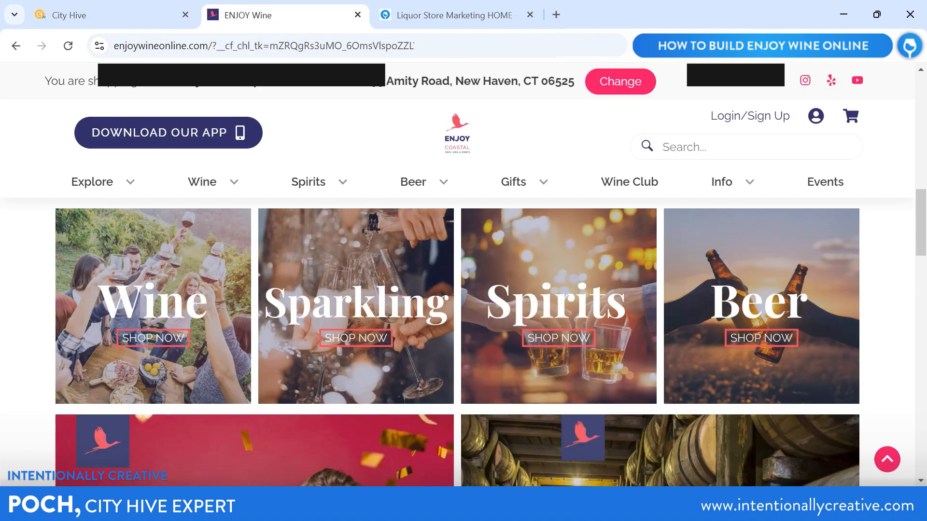
pyautogui.moveTo(308, 182)
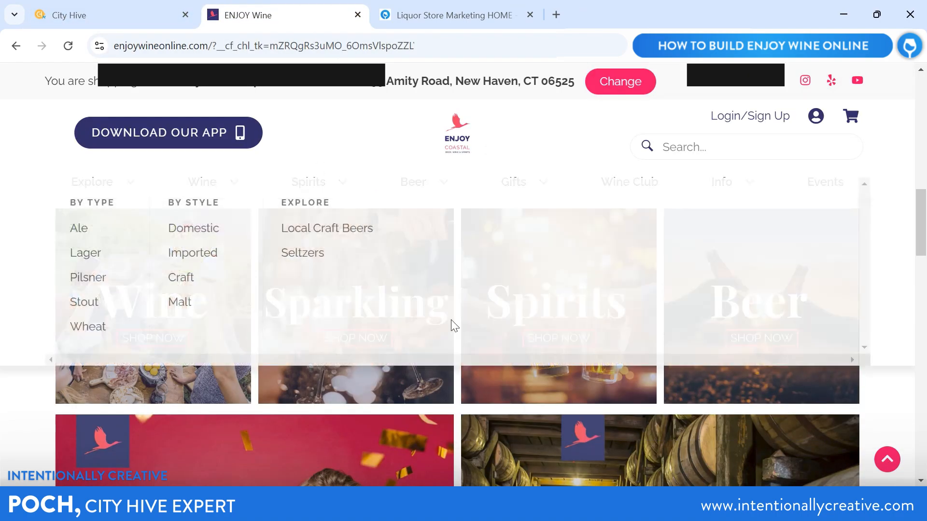
pyautogui.click(79, 7)
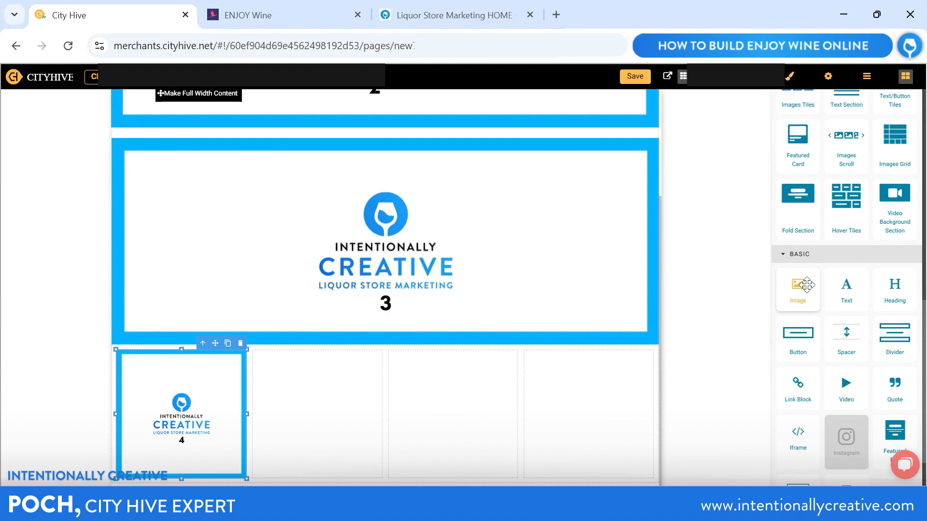
pyautogui.moveTo(798, 289); pyautogui.dragTo(285, 416)
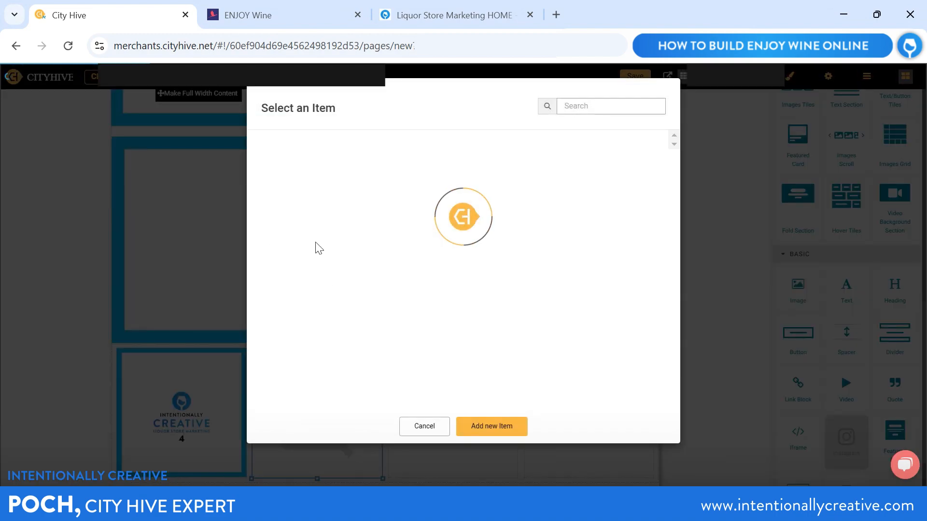
pyautogui.click(374, 182)
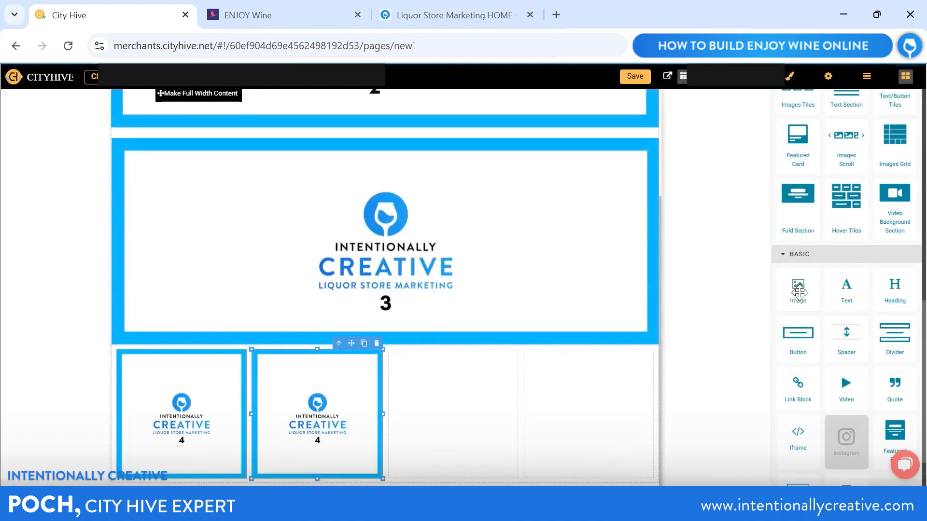
pyautogui.moveTo(798, 290); pyautogui.dragTo(430, 451)
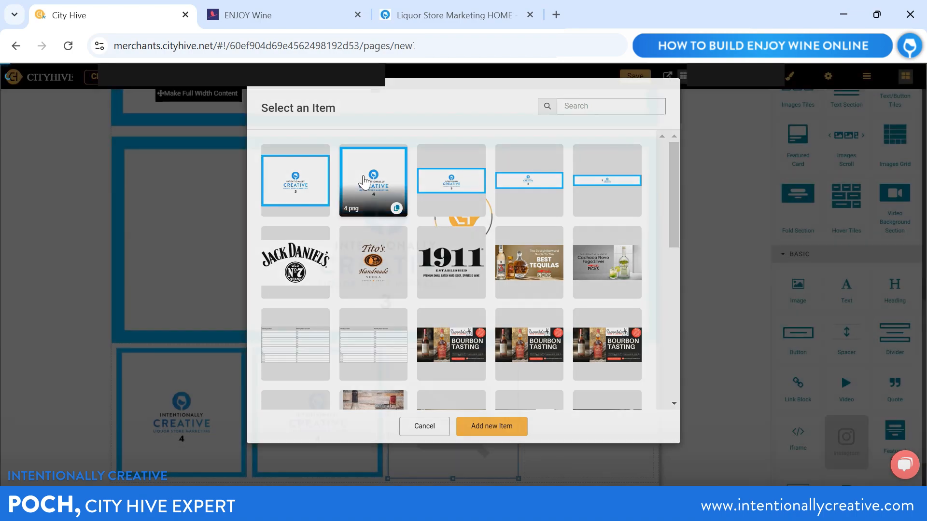
pyautogui.click(364, 182)
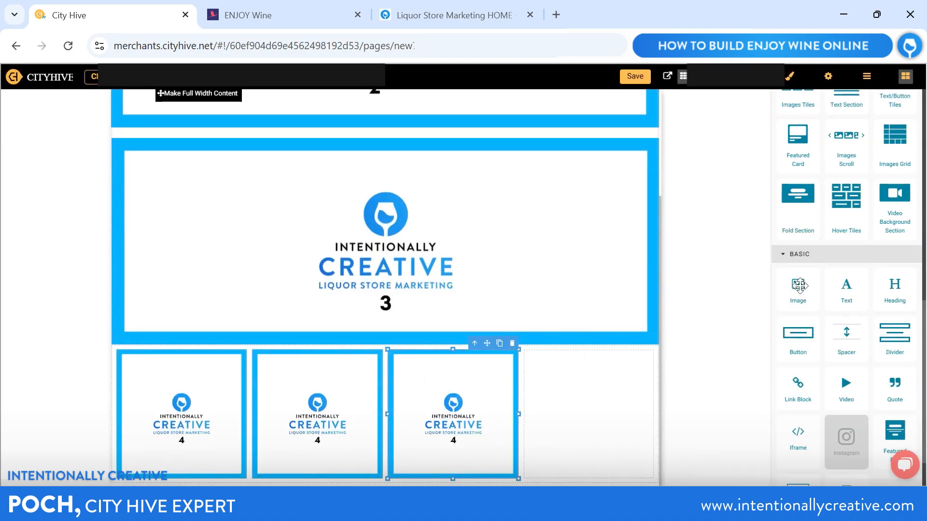
pyautogui.moveTo(798, 289); pyautogui.dragTo(593, 400)
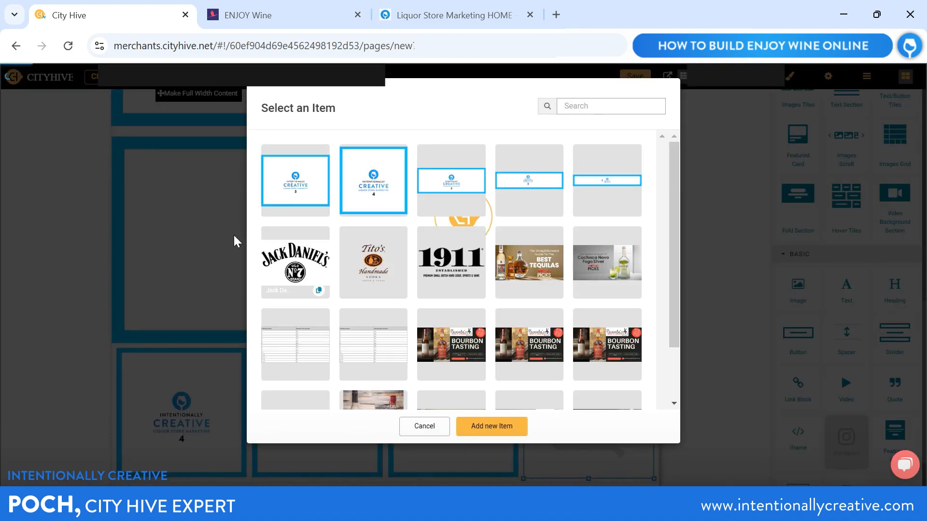
pyautogui.click(367, 193)
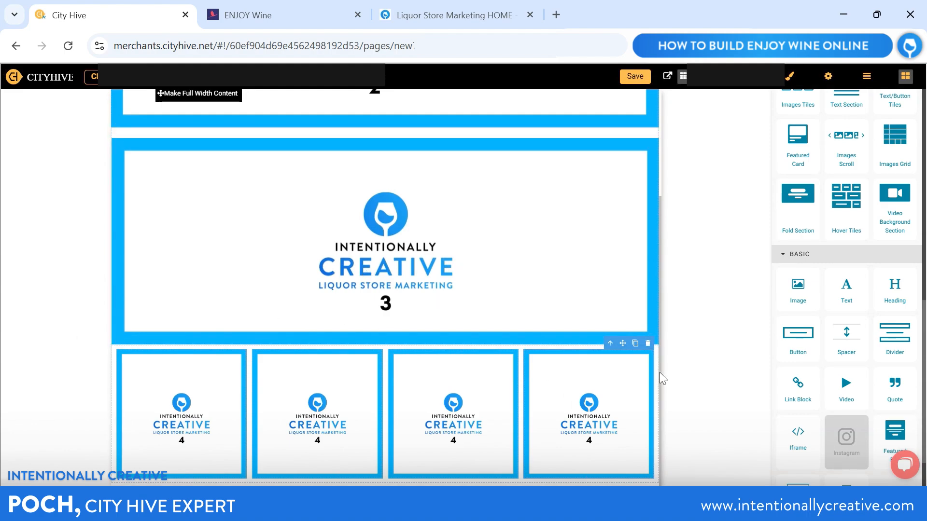
# Step: Set the four-tile row's right and left padding to 0 px in City Hive, comparing its edges with the tiles on the ENJOY Wine site
pyautogui.click(288, 16)
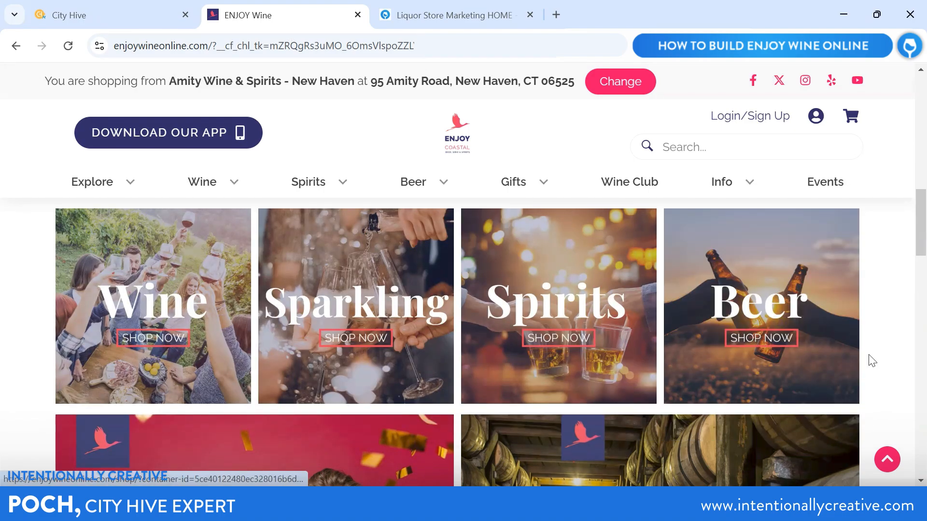
pyautogui.click(126, 19)
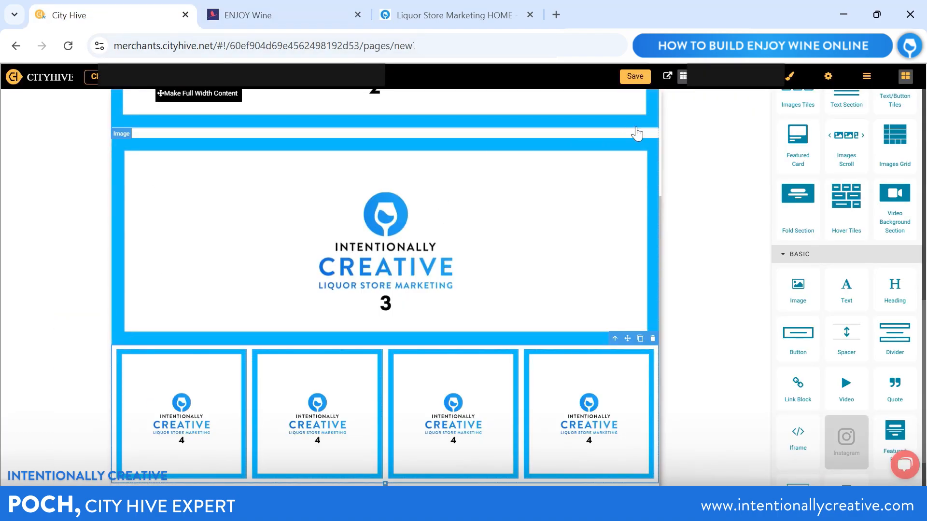
pyautogui.click(791, 77)
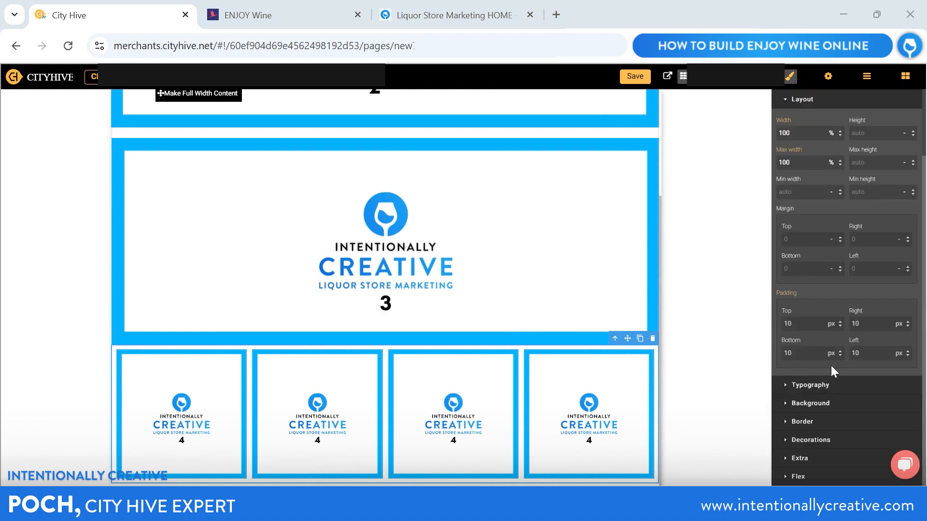
pyautogui.click(870, 329)
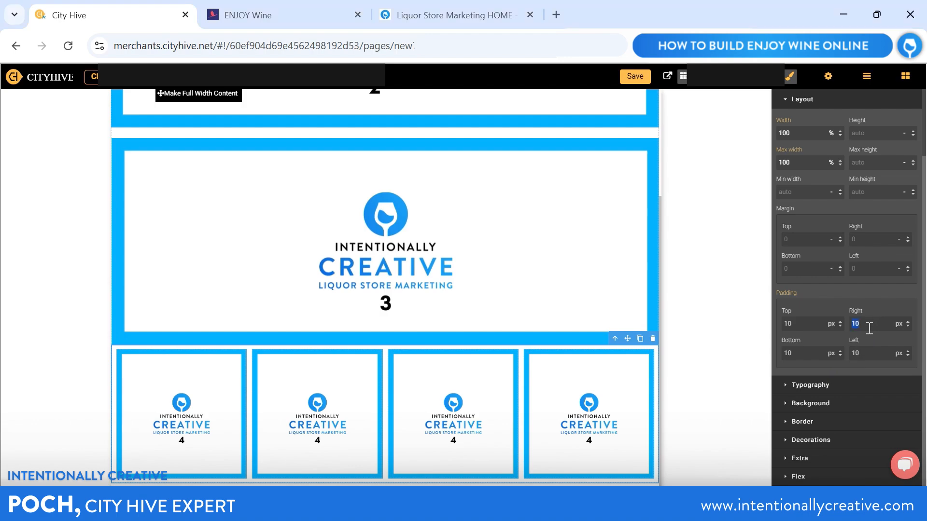
pyautogui.write('0')
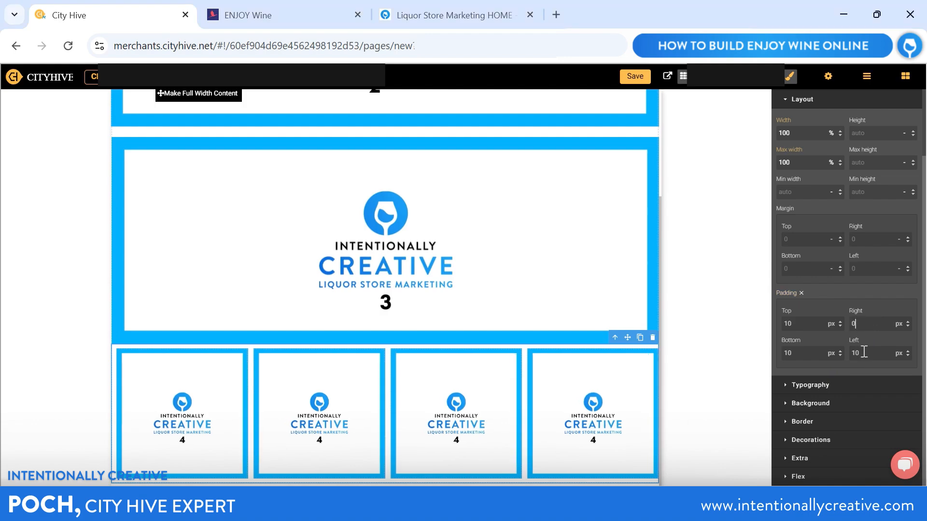
pyautogui.press('Return')
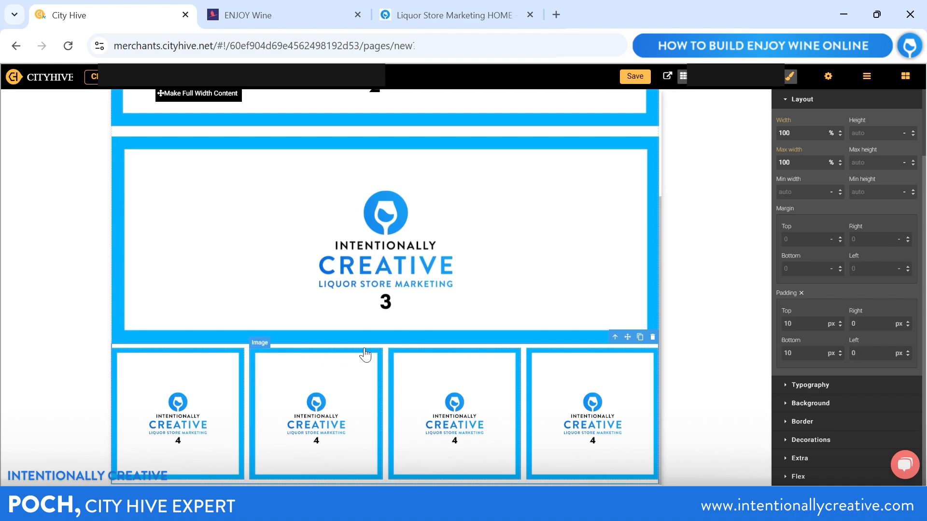
pyautogui.click(254, 12)
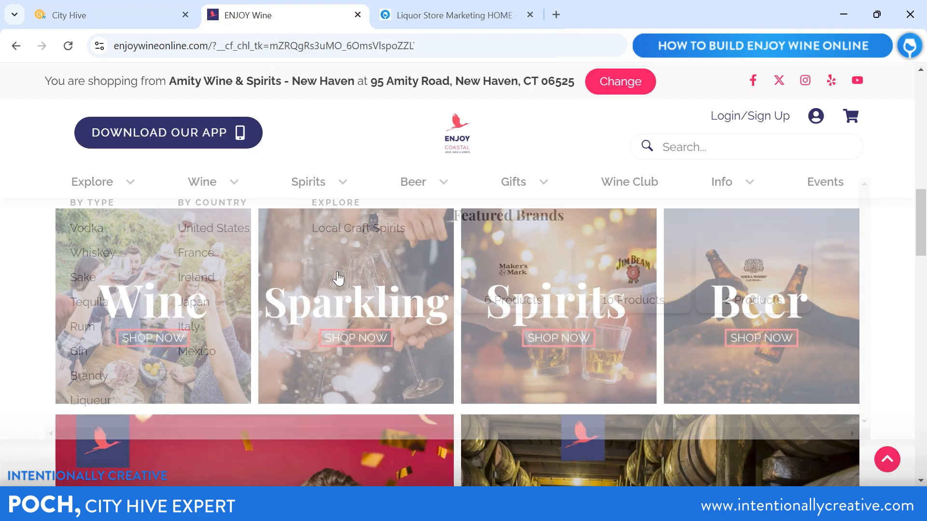
# Step: Compare the spacing around the category tiles on the ENJOY Wine site, and set the four-tile row's top padding to 20 px in City Hive
pyautogui.scroll(-2, 372, 315)
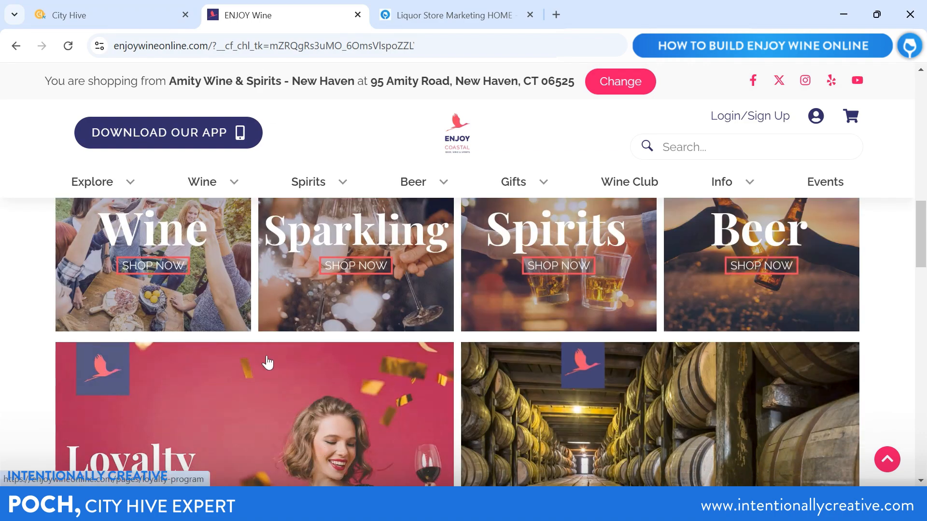
pyautogui.scroll(3, 289, 369)
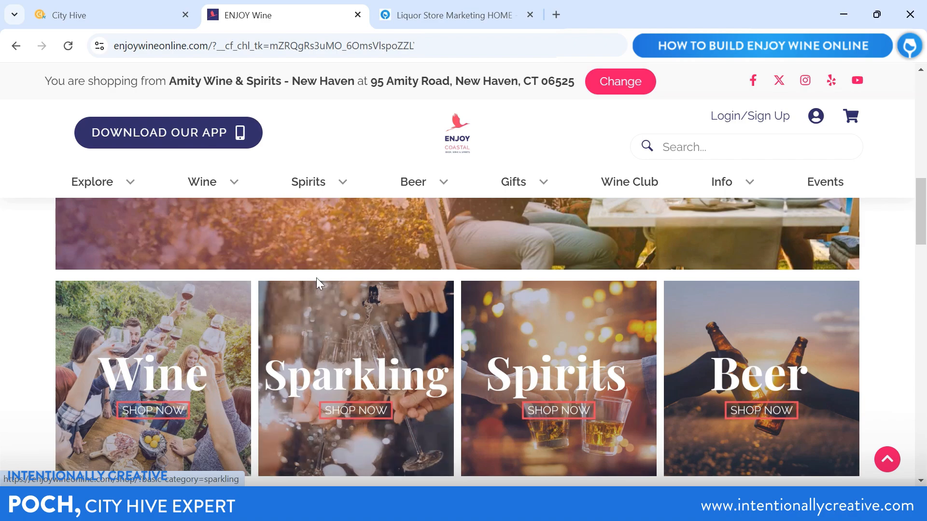
pyautogui.click(128, 17)
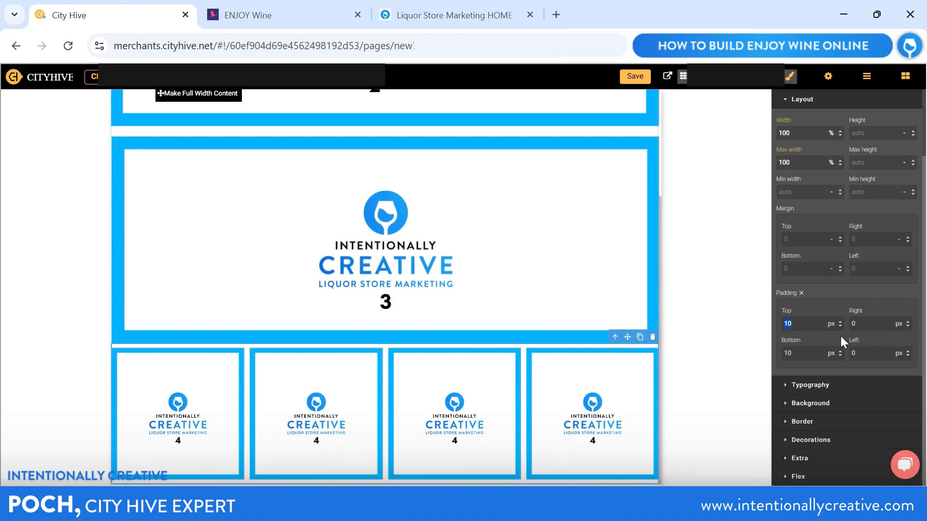
pyautogui.write('20')
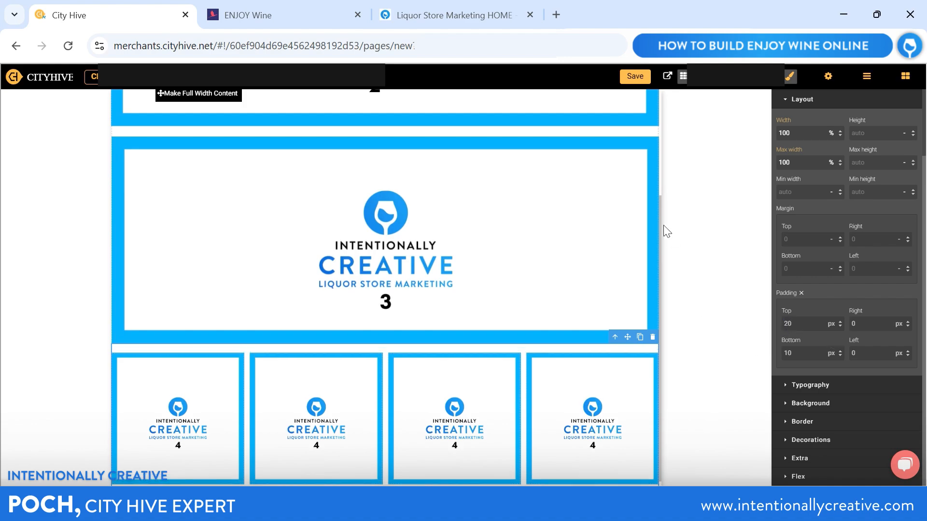
pyautogui.scroll(-1, 571, 240)
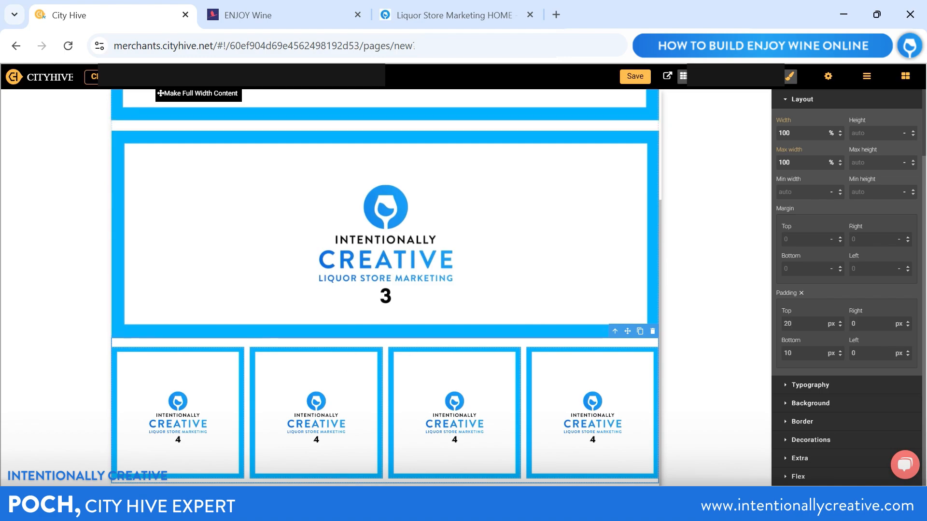
# Step: Check the paired Loyalty and Barrel Program banners on the ENJOY Wine site, and insert a 50,50 layout below the four tiles in City Hive
pyautogui.click(251, 15)
pyautogui.scroll(-1, 372, 288)
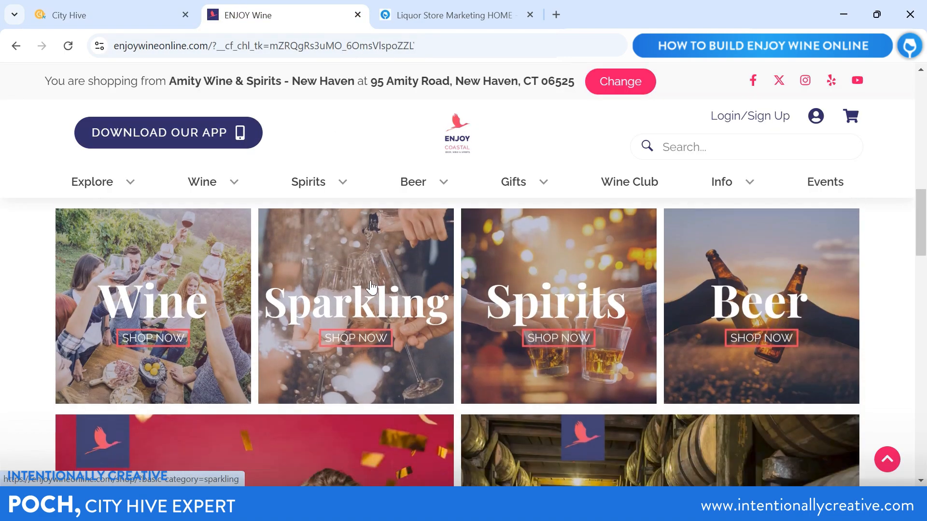
pyautogui.scroll(-3, 374, 280)
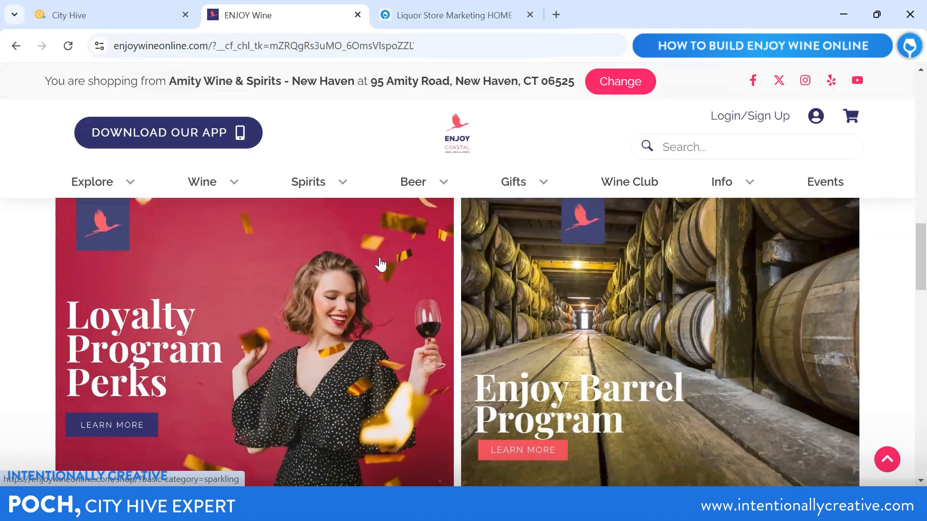
pyautogui.scroll(-1, 380, 264)
pyautogui.scroll(1, 381, 264)
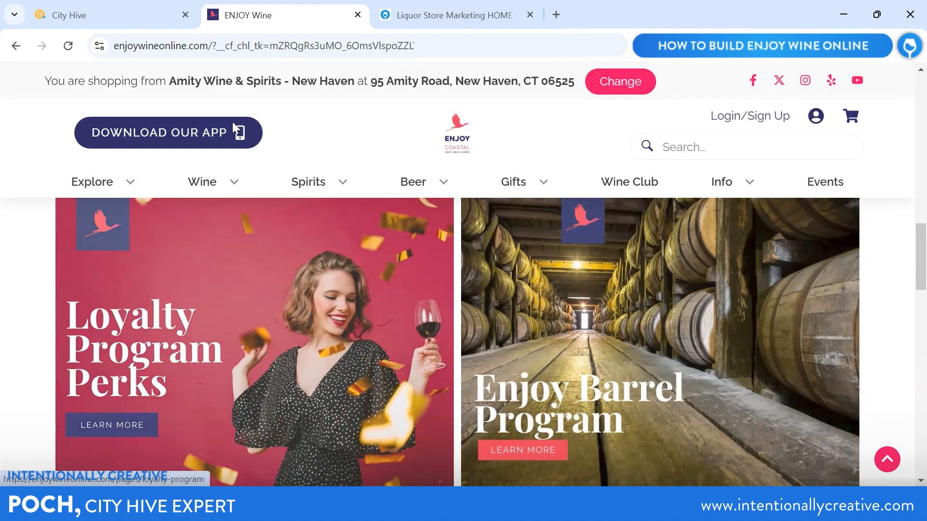
pyautogui.click(116, 15)
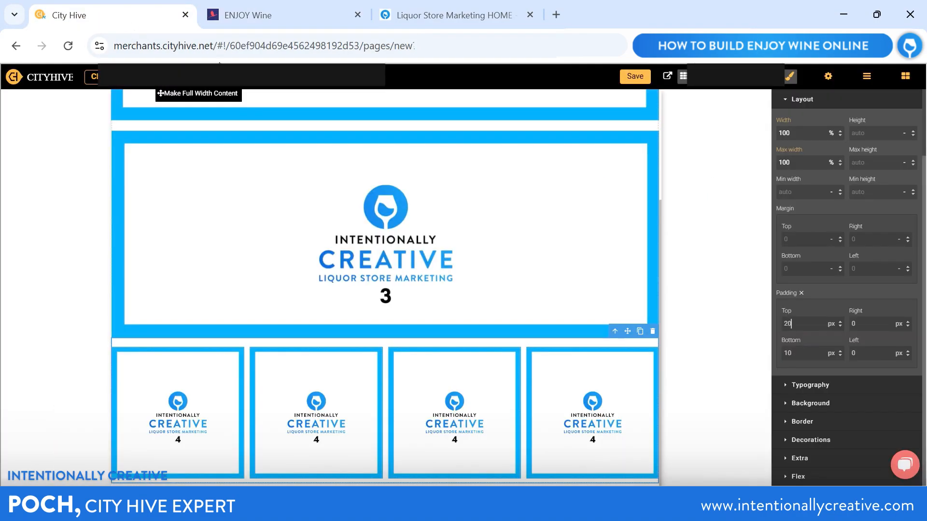
pyautogui.click(905, 76)
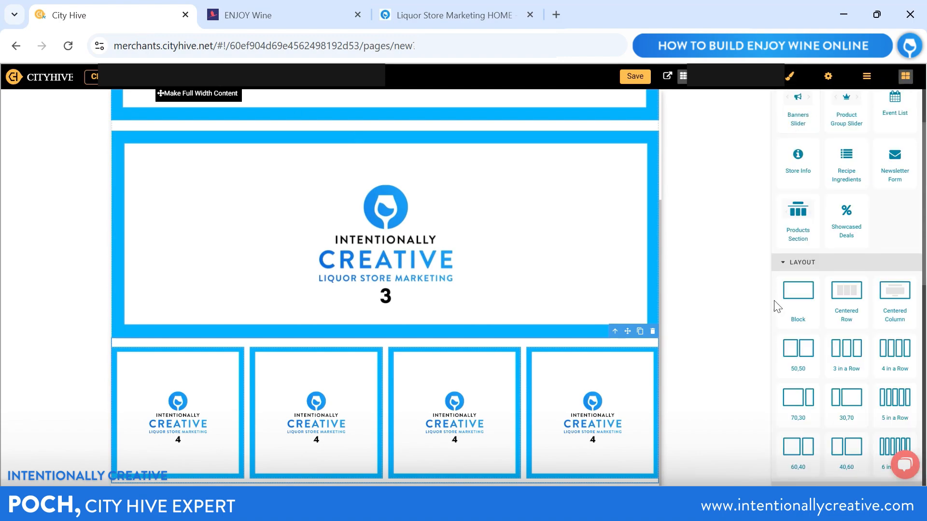
pyautogui.scroll(-2, 873, 273)
pyautogui.scroll(-2, 873, 272)
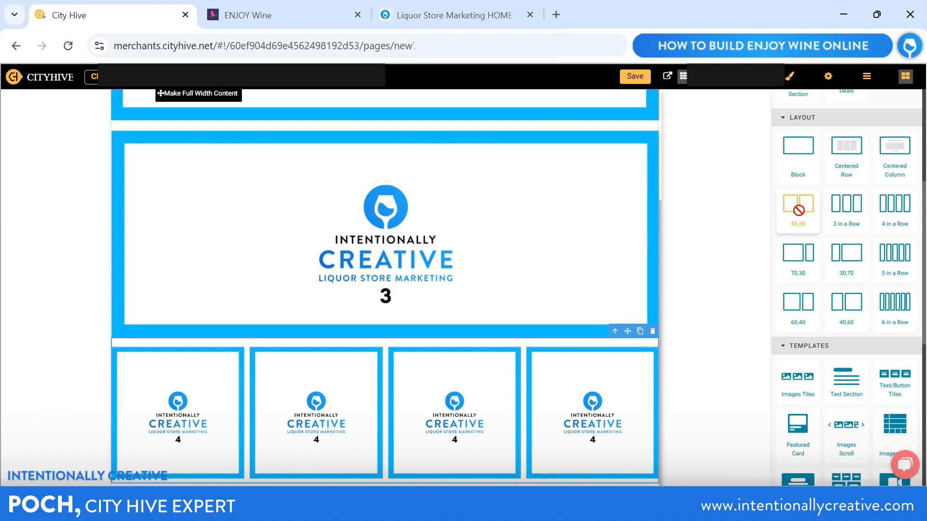
pyautogui.moveTo(797, 208); pyautogui.dragTo(406, 480)
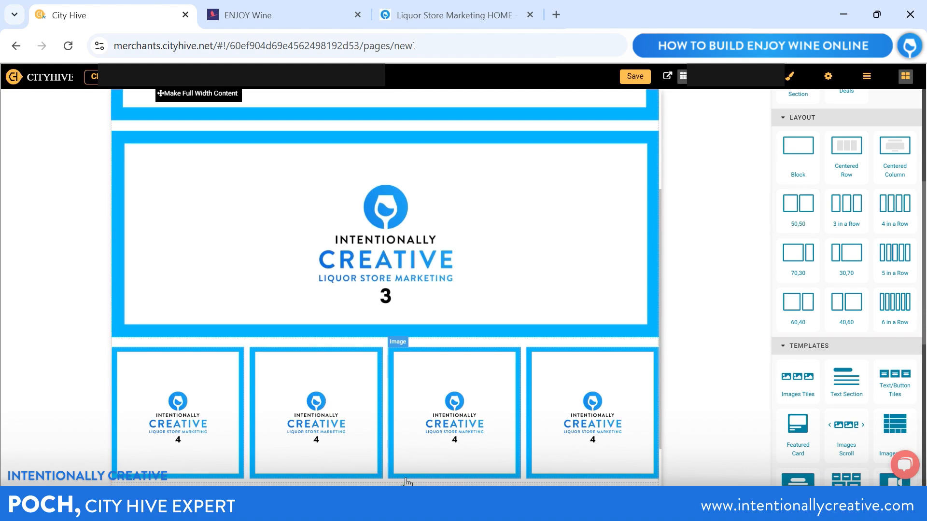
# Step: Move the two columns out of the nested row into the outer row below the four tiles, and delete the emptied inner row
pyautogui.scroll(-1, 401, 317)
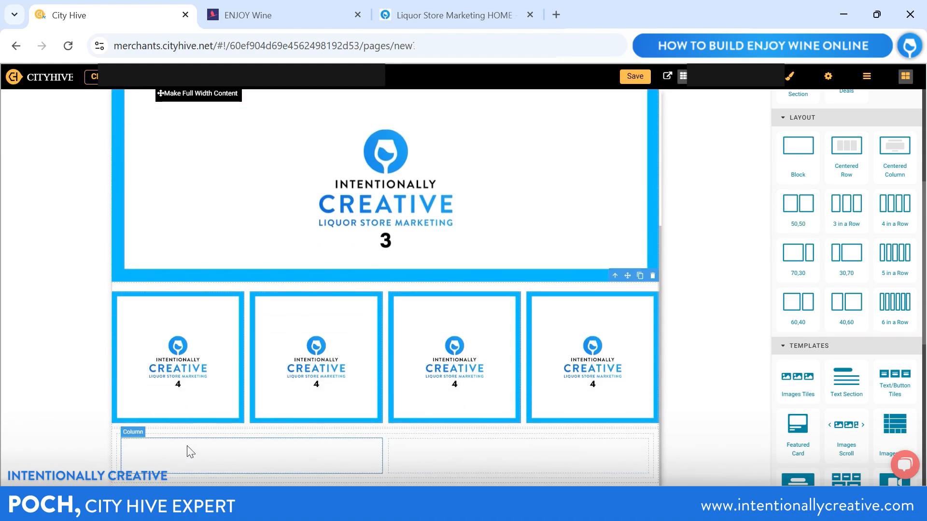
pyautogui.click(117, 451)
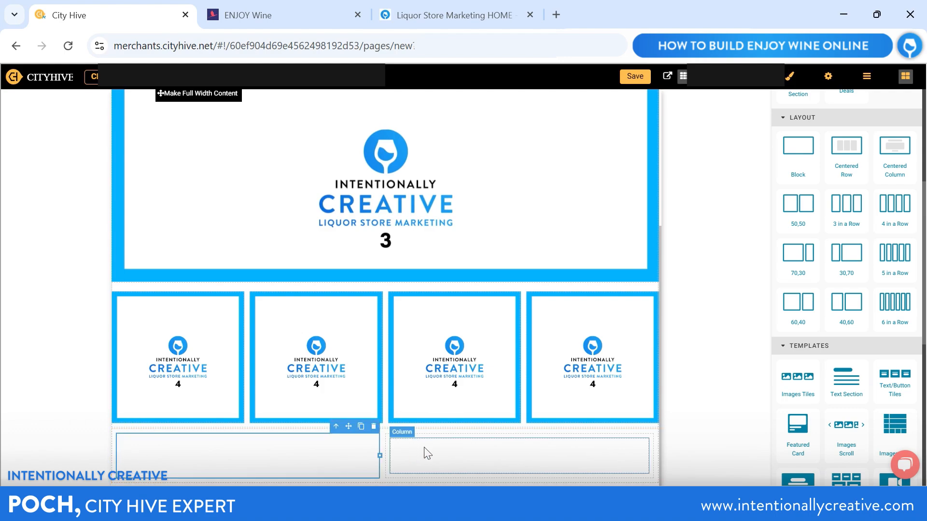
pyautogui.click(387, 459)
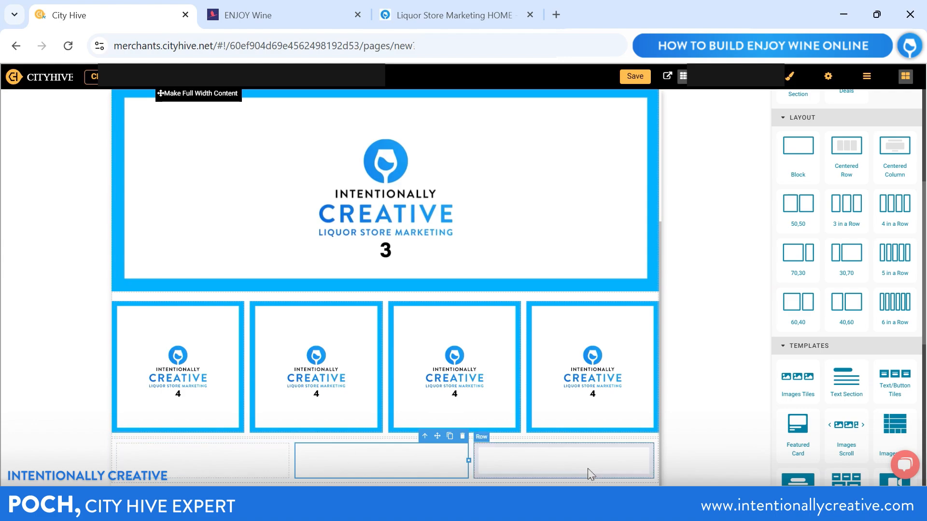
pyautogui.click(577, 461)
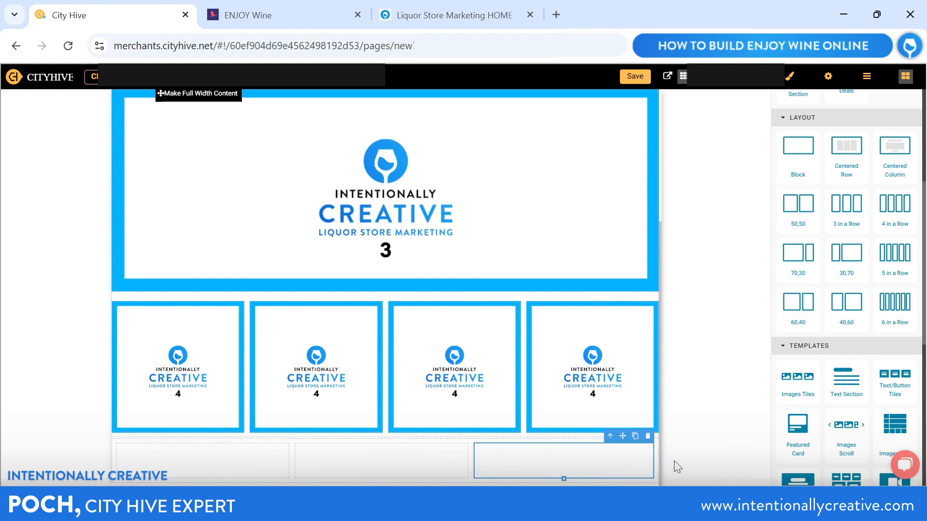
pyautogui.click(648, 437)
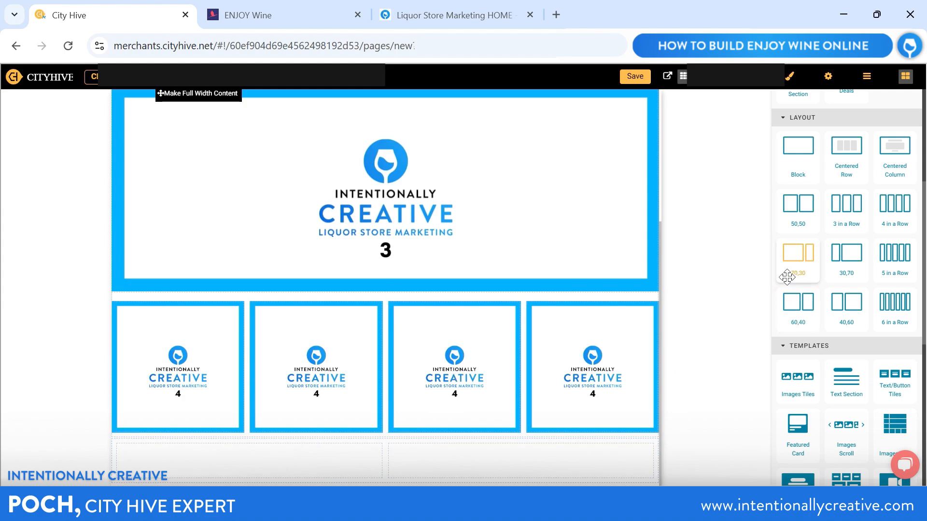
# Step: Insert Image elements with the gallery image 5.png in both columns of the two-column row below the four tiles
pyautogui.scroll(-7, 884, 278)
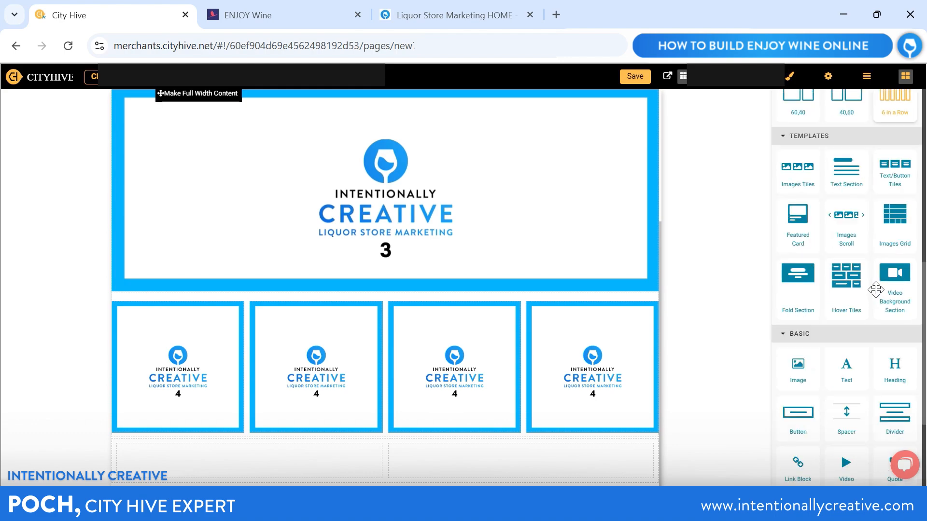
pyautogui.moveTo(797, 237); pyautogui.dragTo(267, 451)
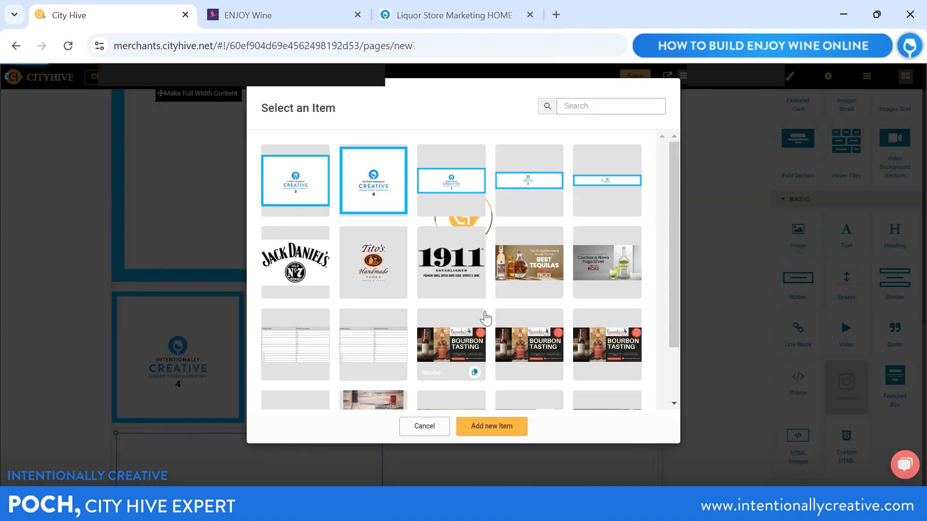
pyautogui.click(290, 181)
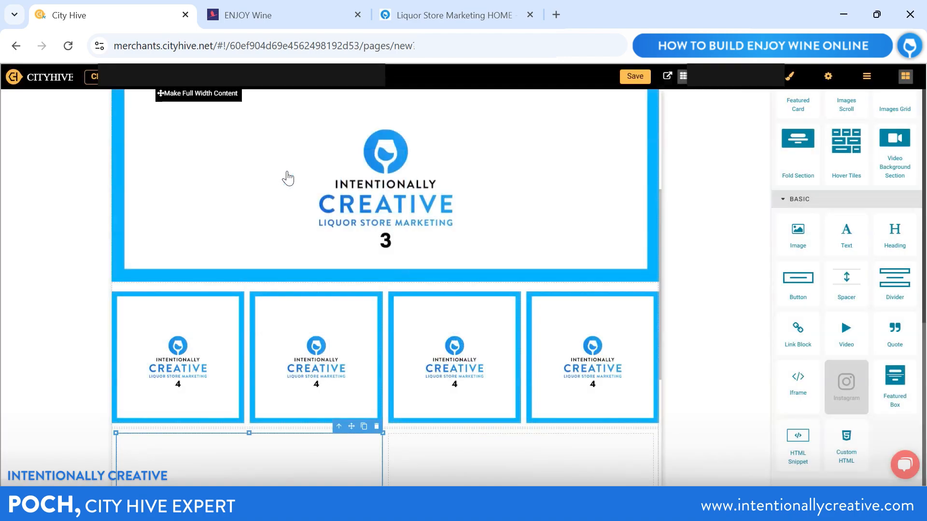
pyautogui.scroll(-3, 557, 285)
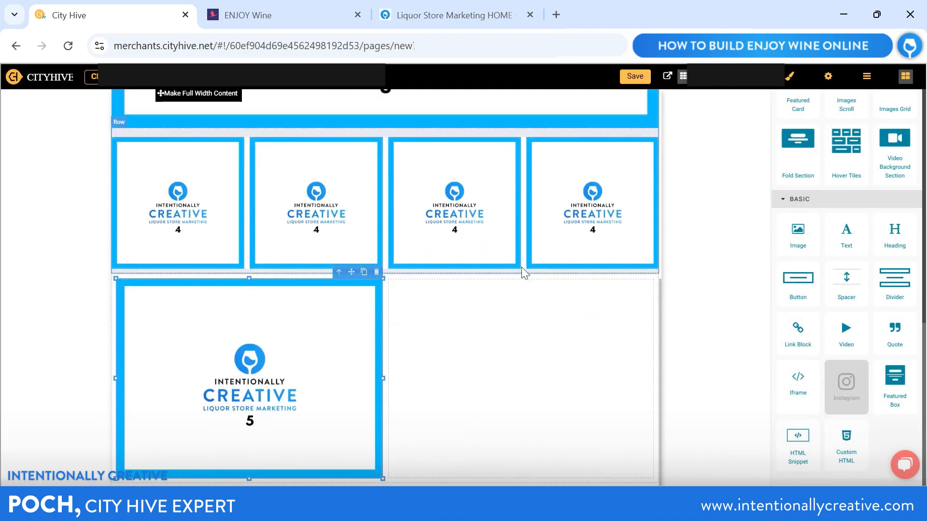
pyautogui.moveTo(796, 240); pyautogui.dragTo(492, 336)
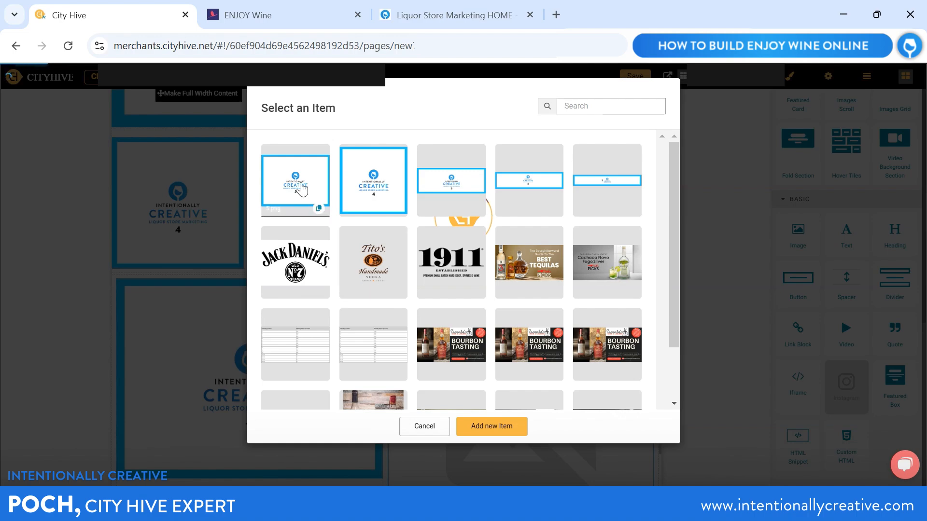
pyautogui.click(317, 207)
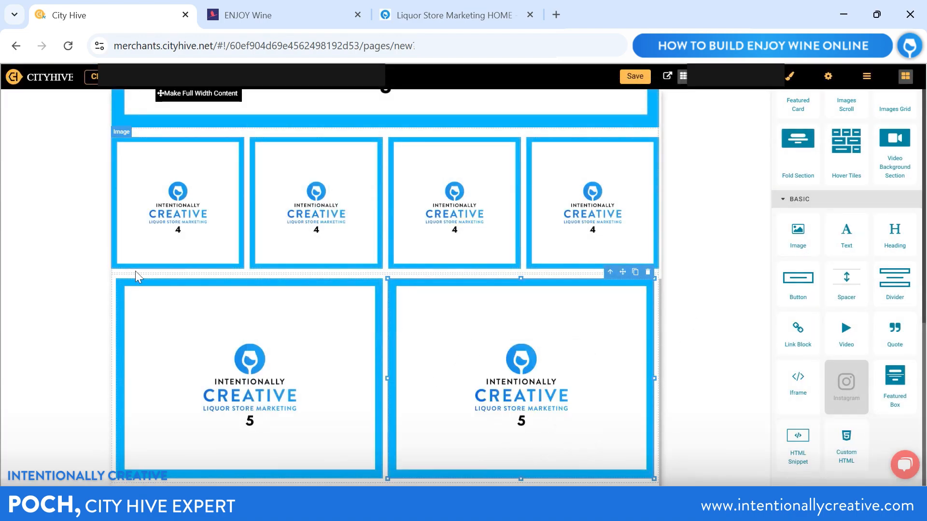
# Step: Set the right and left padding of the row holding the two 5.png images to 0 px
pyautogui.click(112, 303)
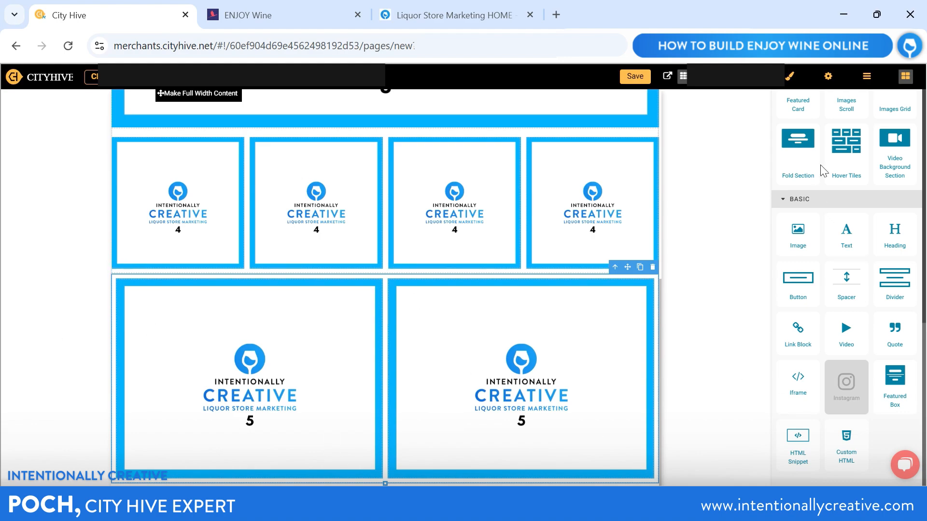
pyautogui.click(791, 77)
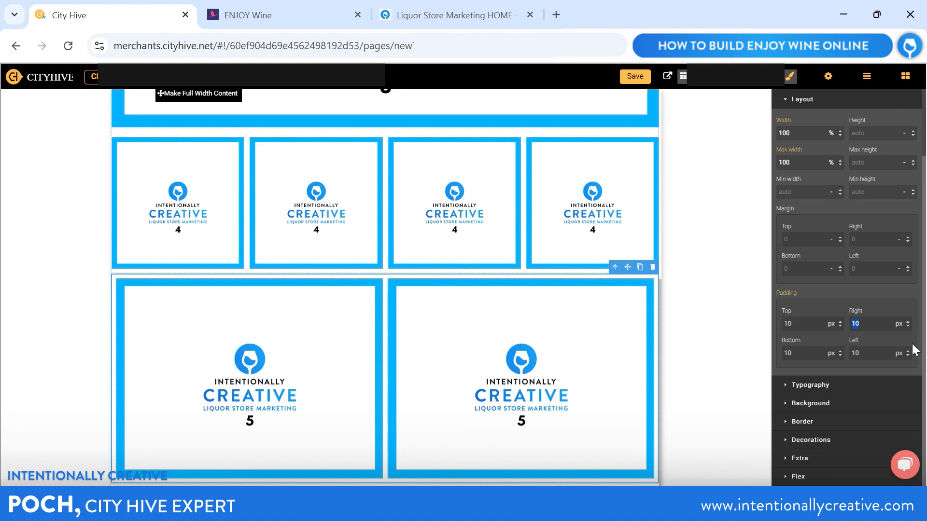
pyautogui.write('0')
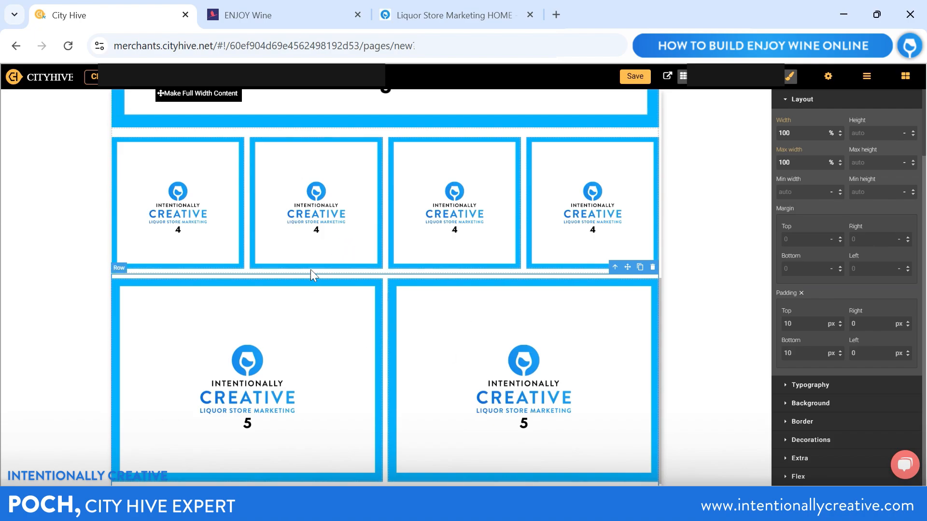
# Step: Check the second pair of banners on the ENJOY Wine site, and insert another 50,50 layout below the two 5.png images in City Hive
pyautogui.click(309, 19)
pyautogui.scroll(3, 388, 244)
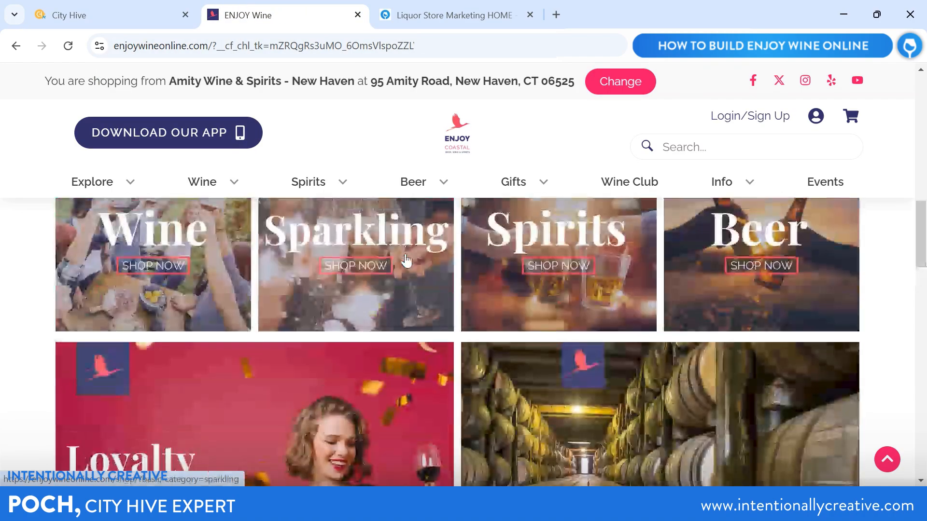
pyautogui.scroll(-3, 319, 328)
pyautogui.scroll(-1, 333, 325)
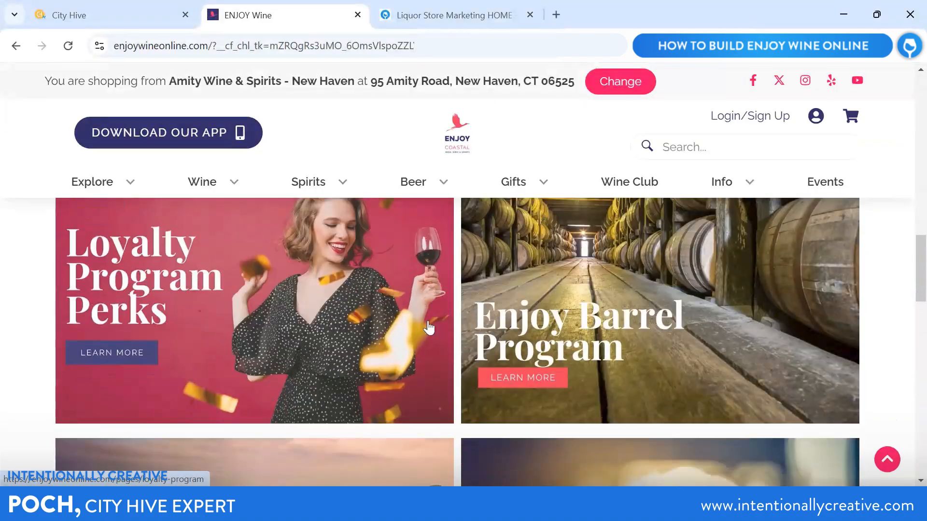
pyautogui.scroll(-3, 532, 325)
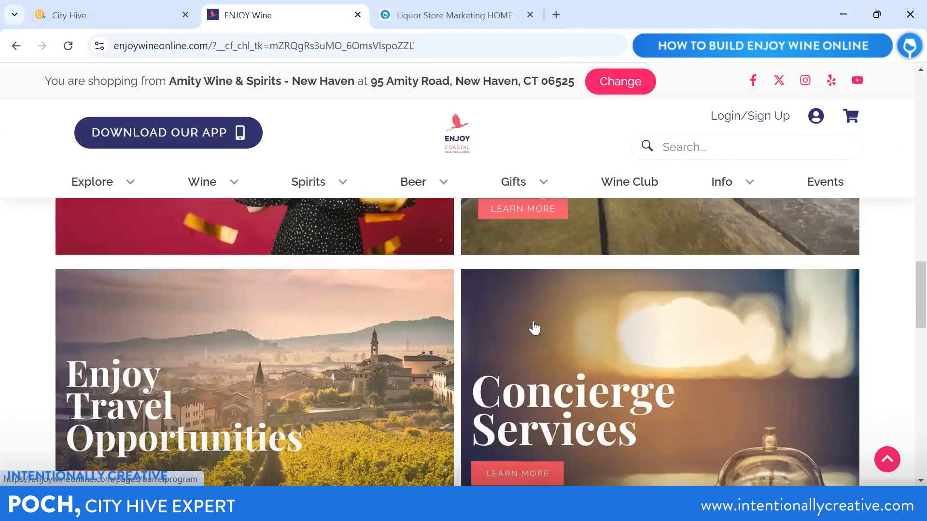
pyautogui.scroll(4, 533, 329)
pyautogui.scroll(-4, 534, 326)
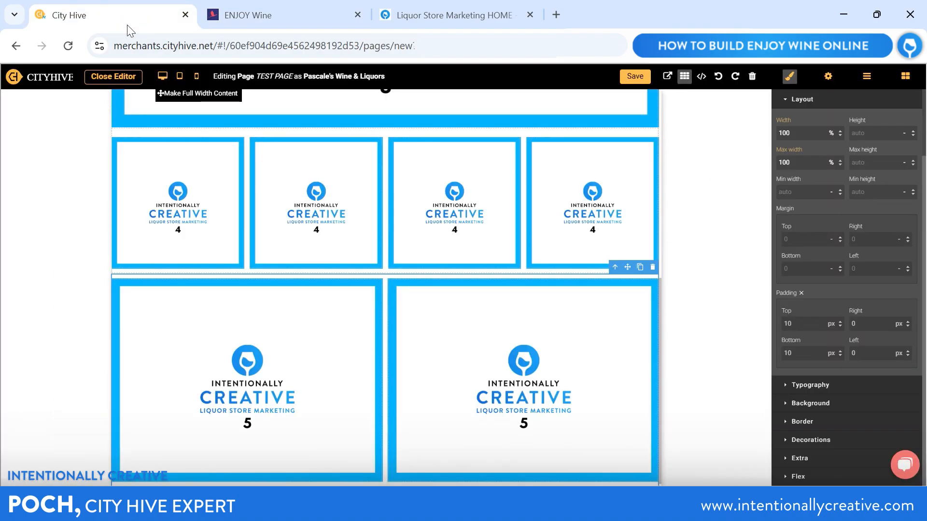
pyautogui.click(123, 16)
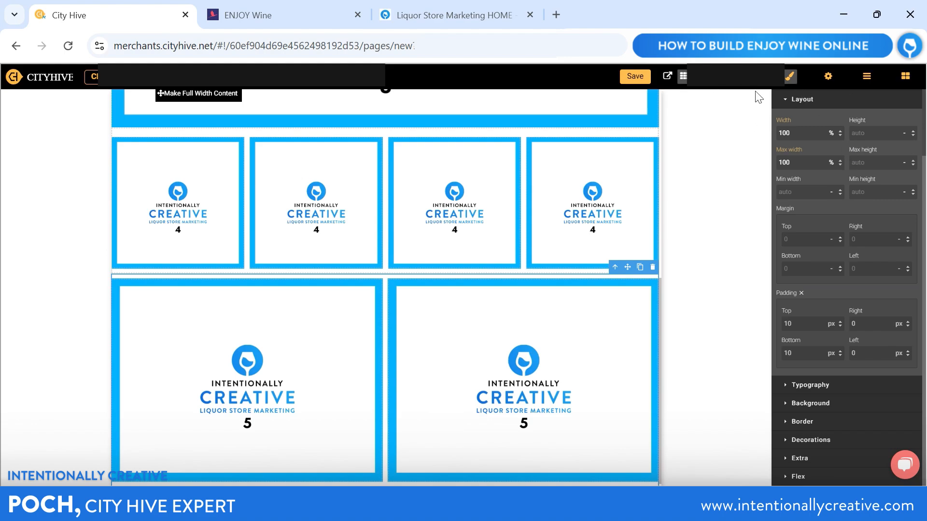
pyautogui.click(906, 83)
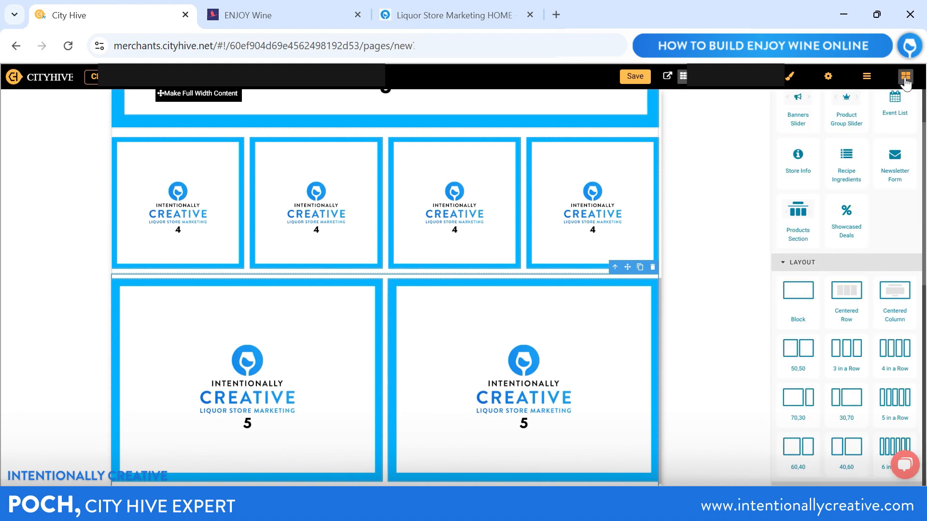
pyautogui.scroll(-3, 789, 300)
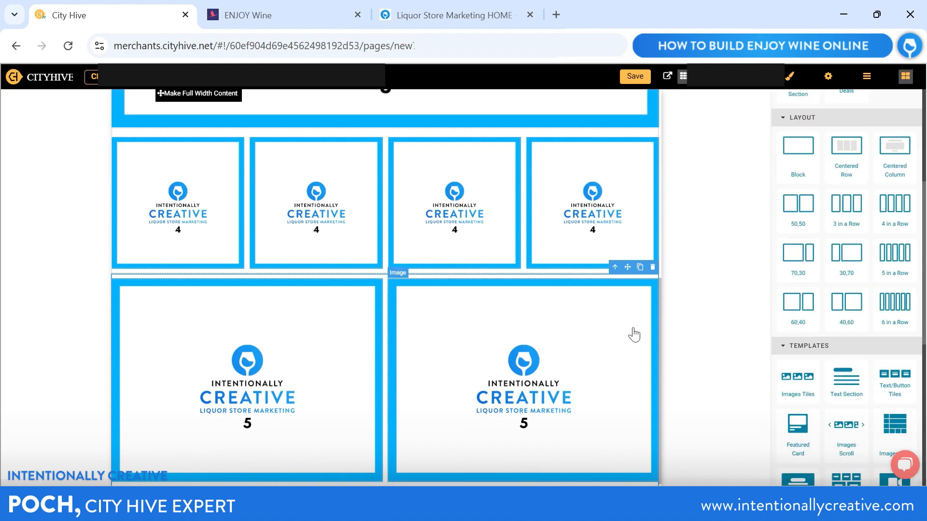
pyautogui.moveTo(784, 224); pyautogui.dragTo(389, 482)
# Step: Move both columns of the new 50,50 layout into the outer row below the 5.png images, and delete the emptied inner row
pyautogui.scroll(-1, 391, 386)
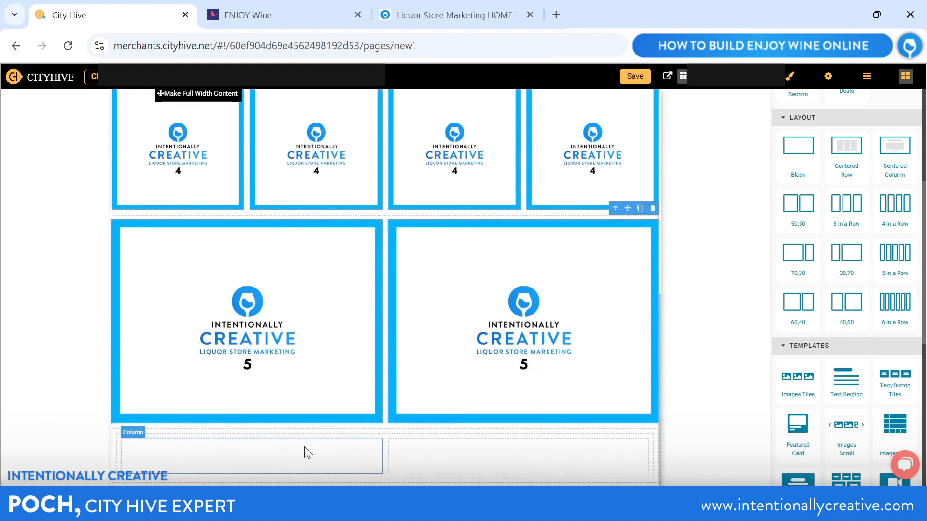
pyautogui.moveTo(161, 452); pyautogui.dragTo(117, 454)
pyautogui.moveTo(415, 447); pyautogui.dragTo(381, 456)
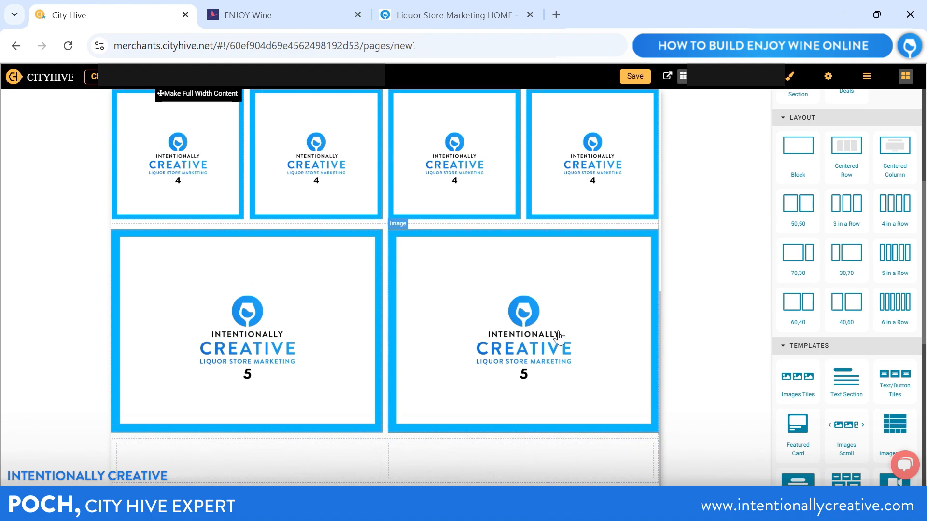
# Step: Insert Image elements with the gallery image 5.png in both columns of the new two-column row
pyautogui.scroll(-5, 830, 410)
pyautogui.moveTo(795, 308); pyautogui.dragTo(268, 459)
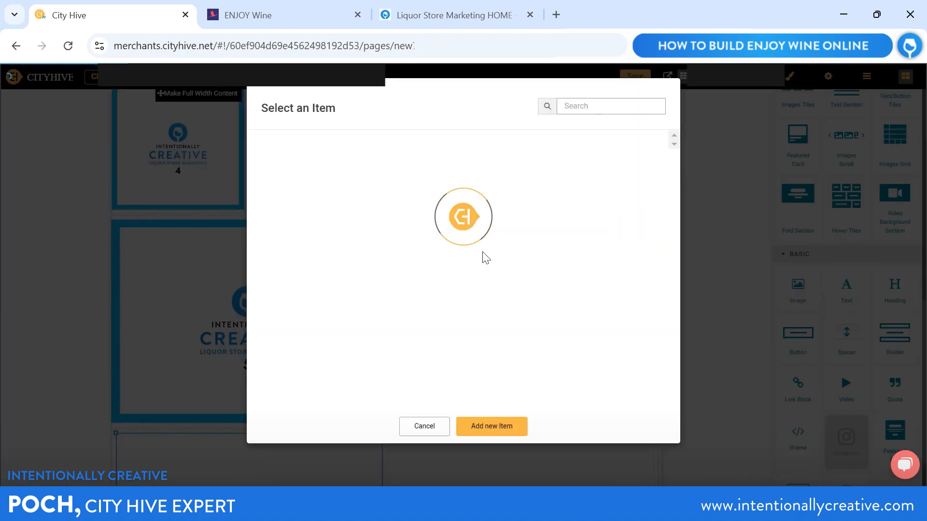
pyautogui.click(304, 185)
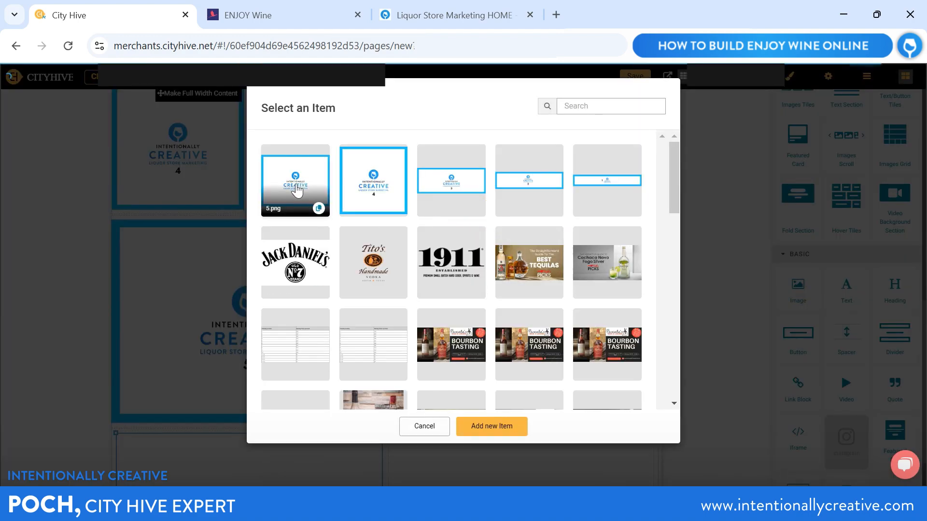
pyautogui.scroll(-3, 652, 324)
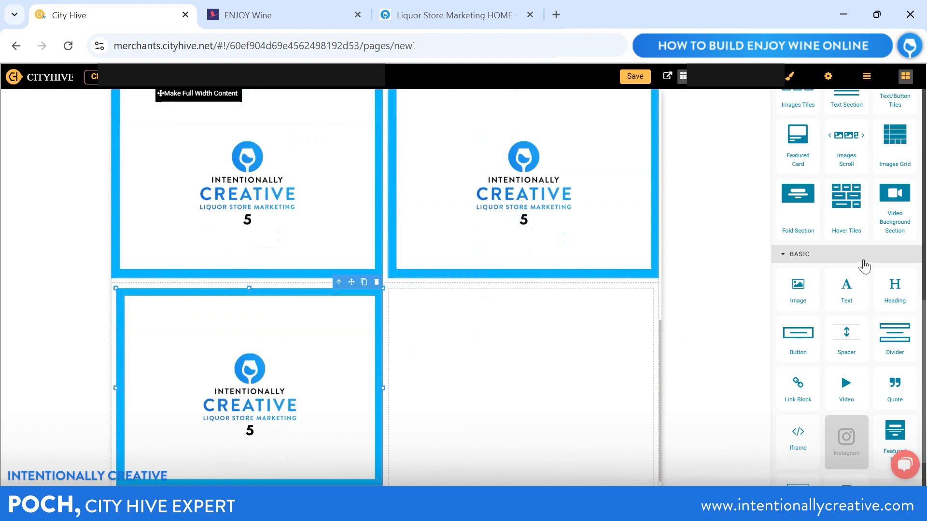
pyautogui.moveTo(798, 290); pyautogui.dragTo(528, 371)
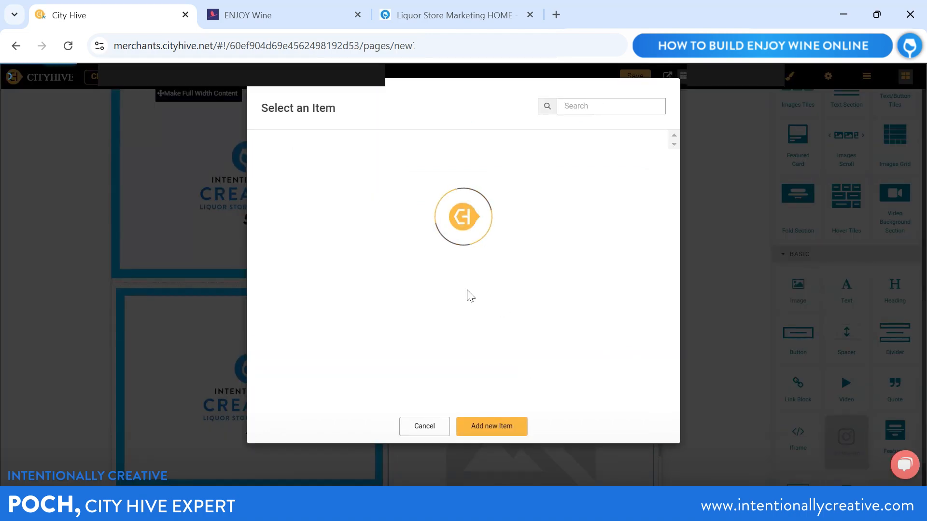
pyautogui.click(453, 372)
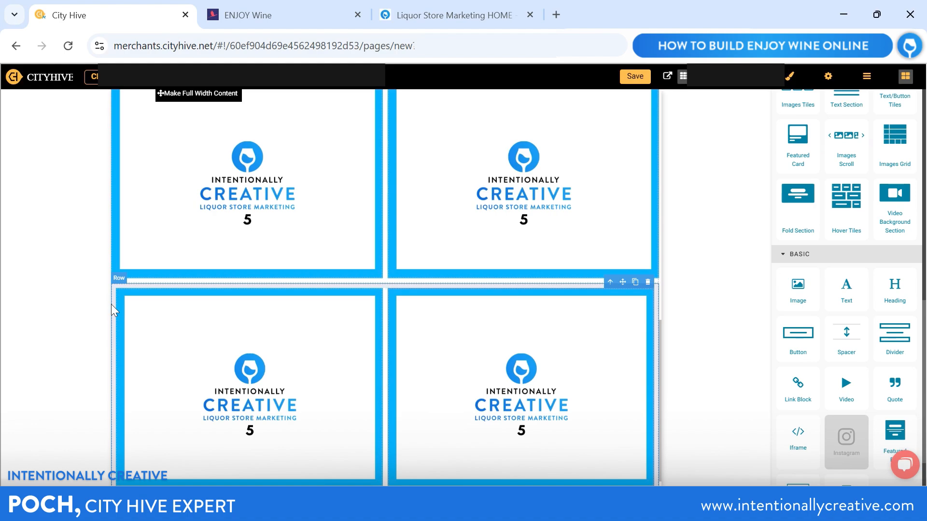
# Step: Set the right and left padding of the lower row of 5.png images to 0 px
pyautogui.click(790, 77)
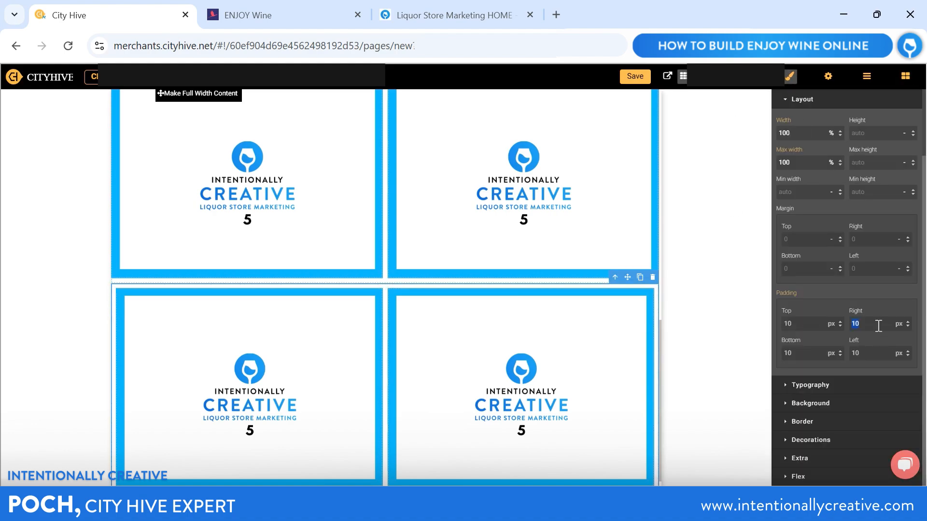
pyautogui.write('0')
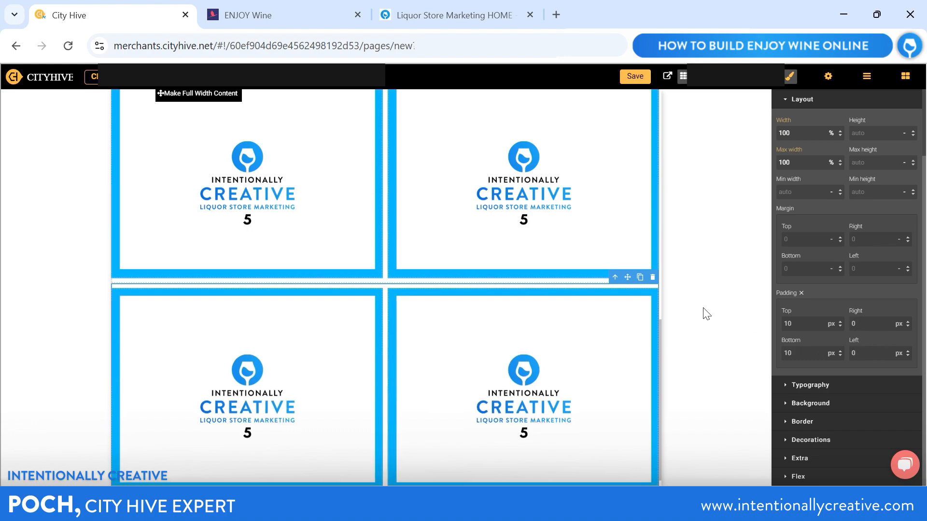
# Step: Compare the two rows of 5.png images in City Hive with the paired banners on the ENJOY Wine site
pyautogui.scroll(2, 391, 224)
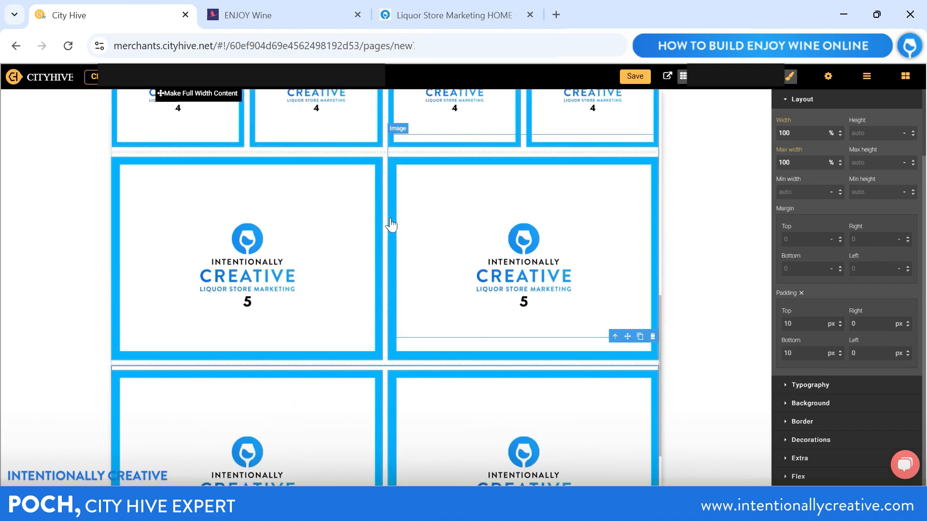
pyautogui.scroll(1, 391, 224)
pyautogui.scroll(-3, 390, 221)
pyautogui.click(319, 11)
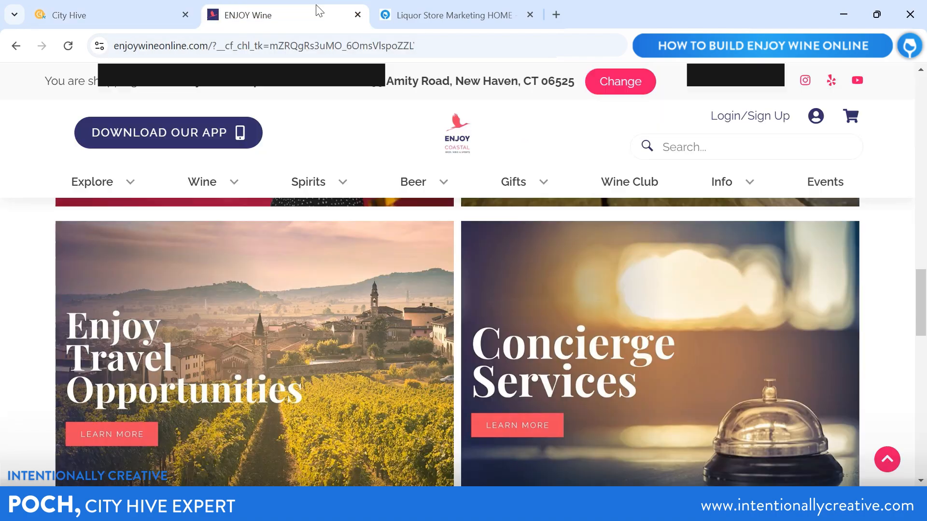
pyautogui.scroll(-4, 327, 293)
pyautogui.scroll(8, 434, 302)
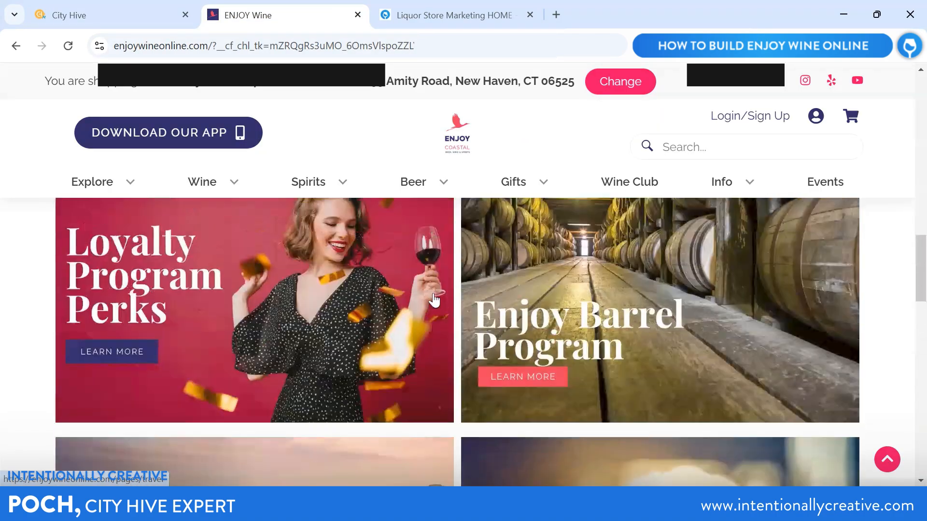
pyautogui.scroll(-3, 435, 300)
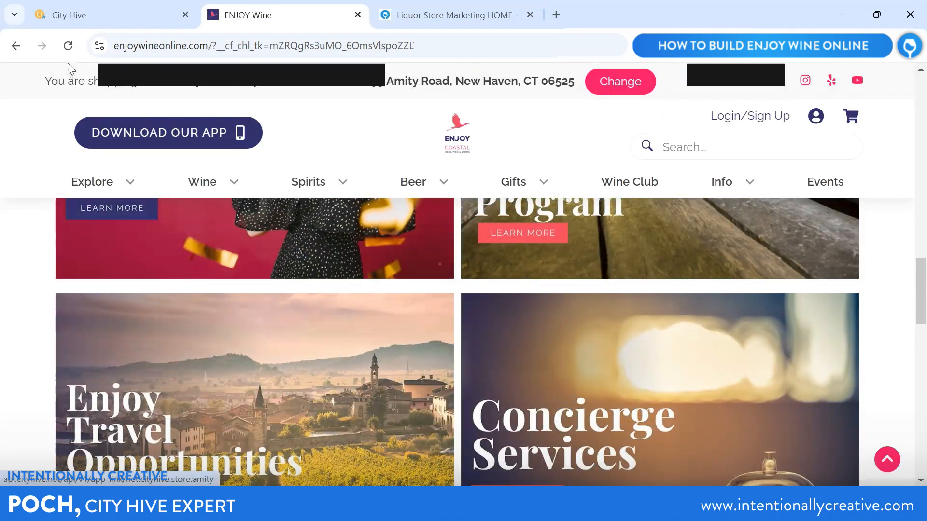
pyautogui.click(87, 15)
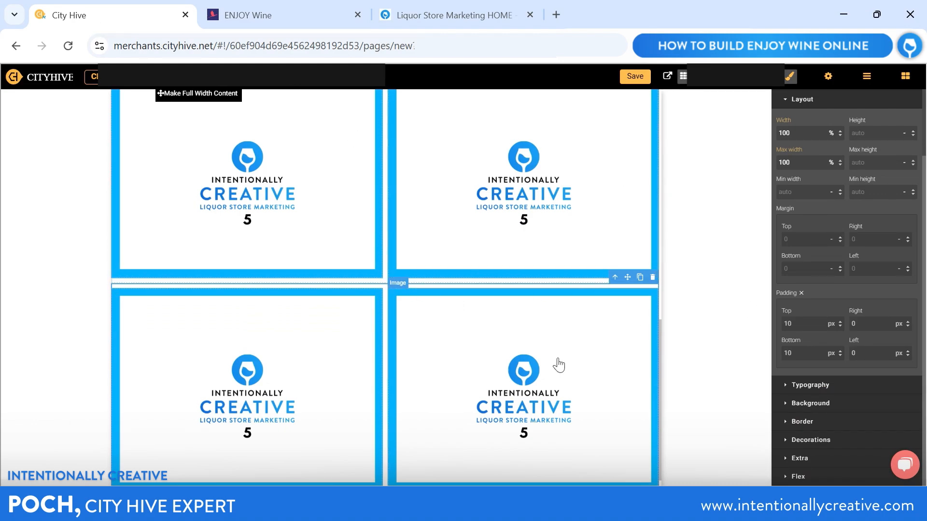
# Step: Delete the lower row of 5.png images and duplicate the row directly below the four tiles in its place
pyautogui.click(353, 283)
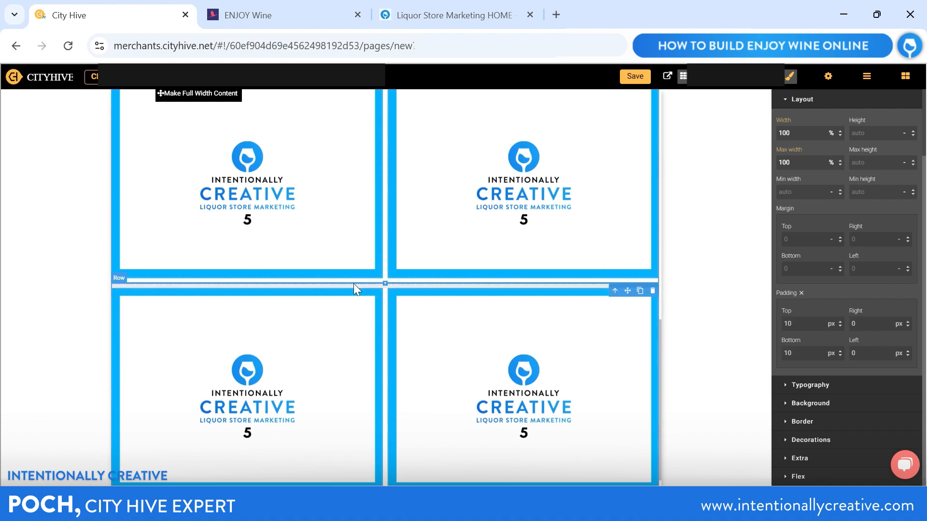
pyautogui.click(652, 291)
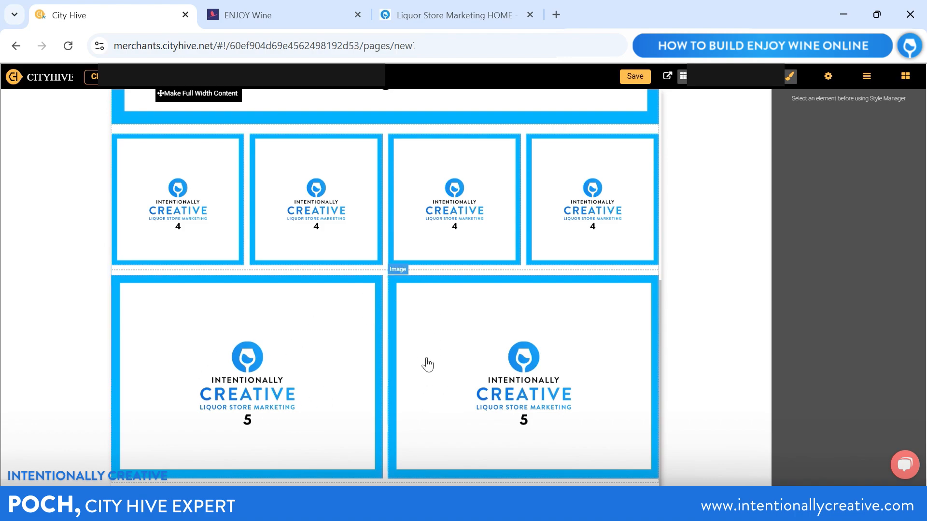
pyautogui.click(427, 272)
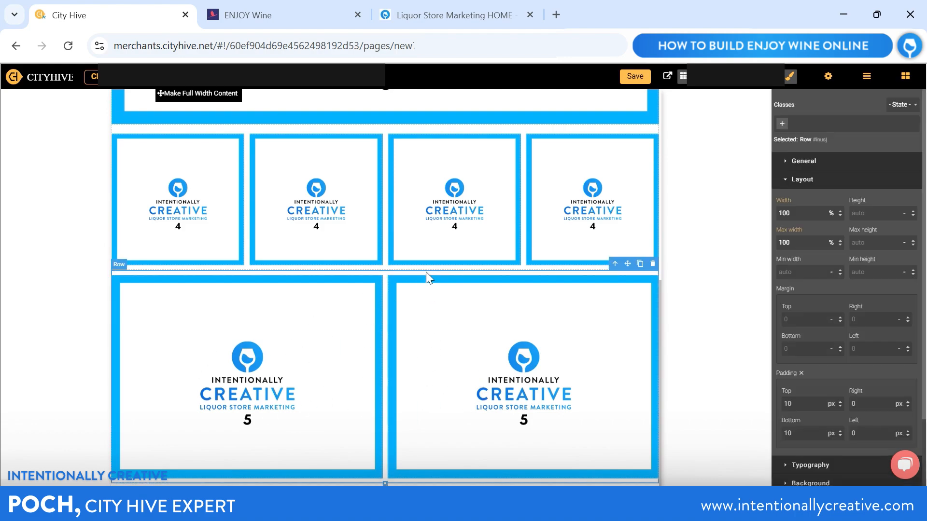
pyautogui.click(640, 264)
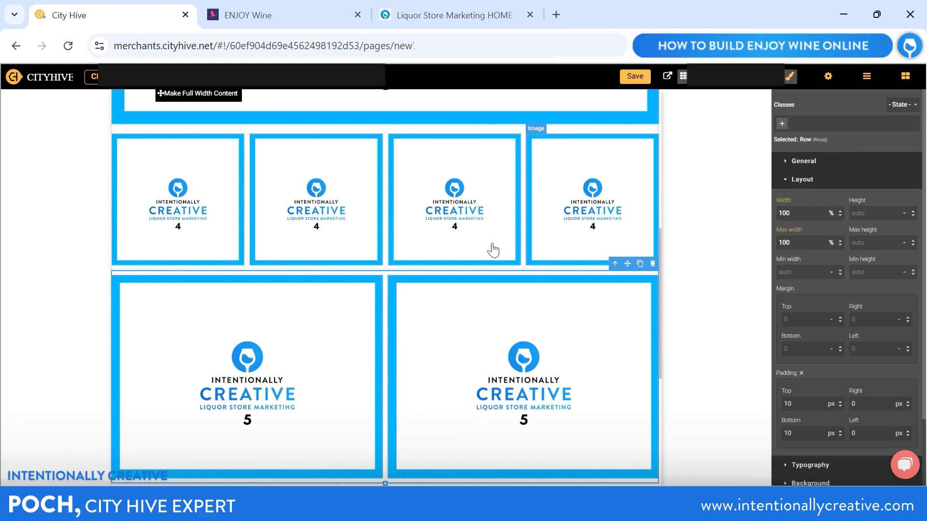
pyautogui.scroll(-5, 471, 256)
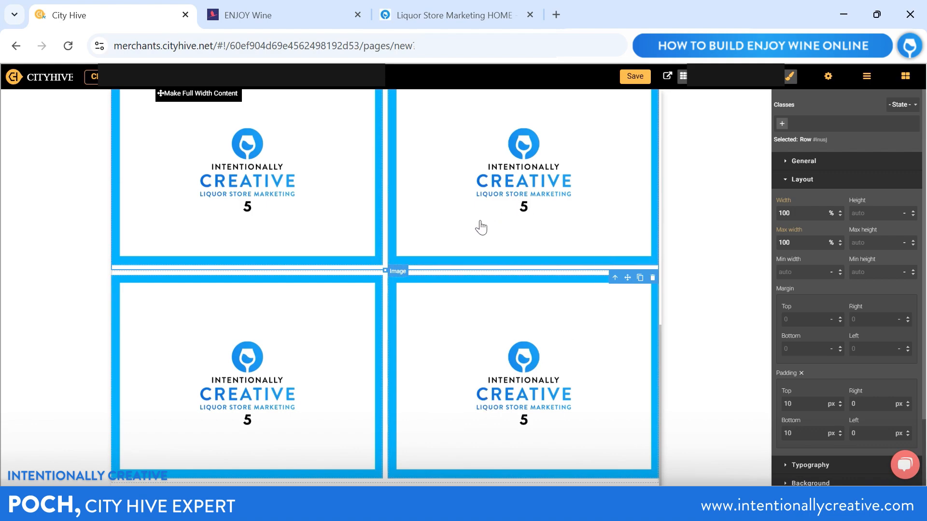
# Step: Compare the City Hive page layout with the ENJOY Wine homepage, from the small banner row down to the paired banners
pyautogui.scroll(10, 480, 227)
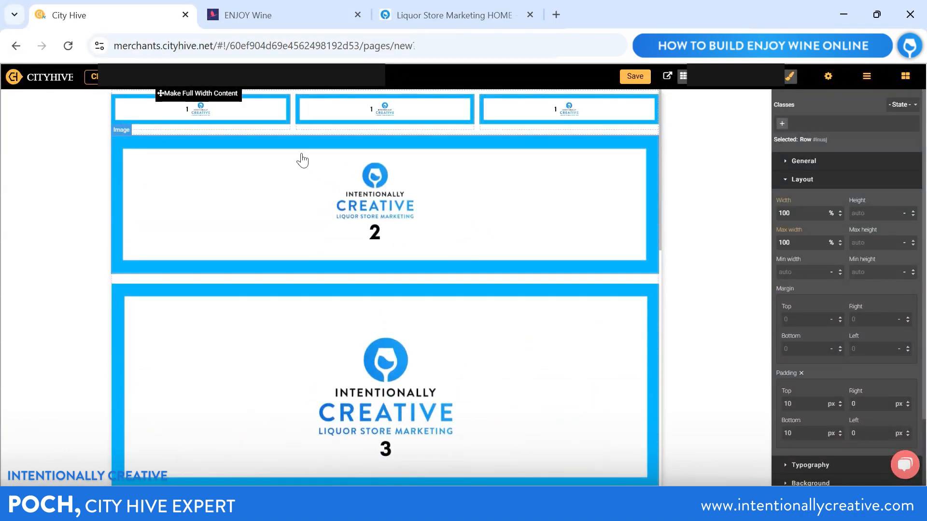
pyautogui.click(266, 22)
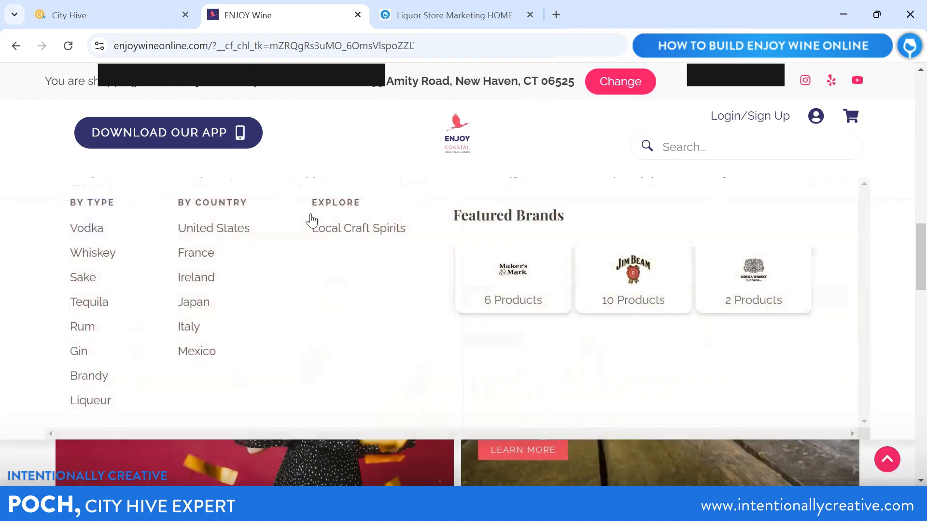
pyautogui.scroll(5, 356, 352)
pyautogui.scroll(10, 285, 308)
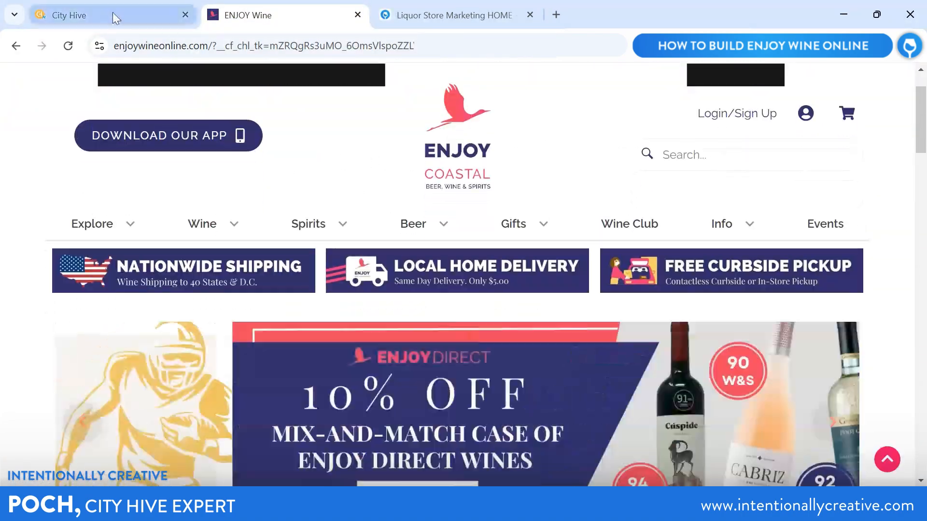
pyautogui.click(114, 15)
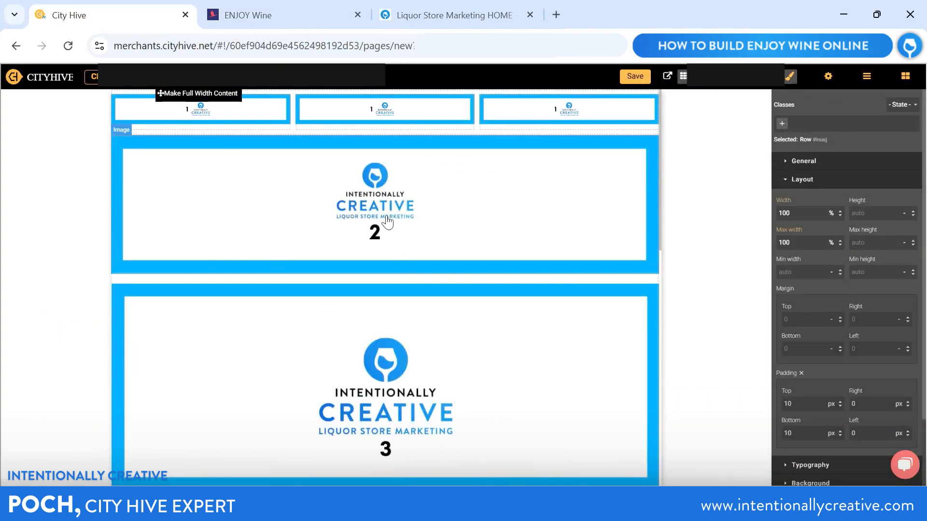
pyautogui.scroll(-3, 363, 220)
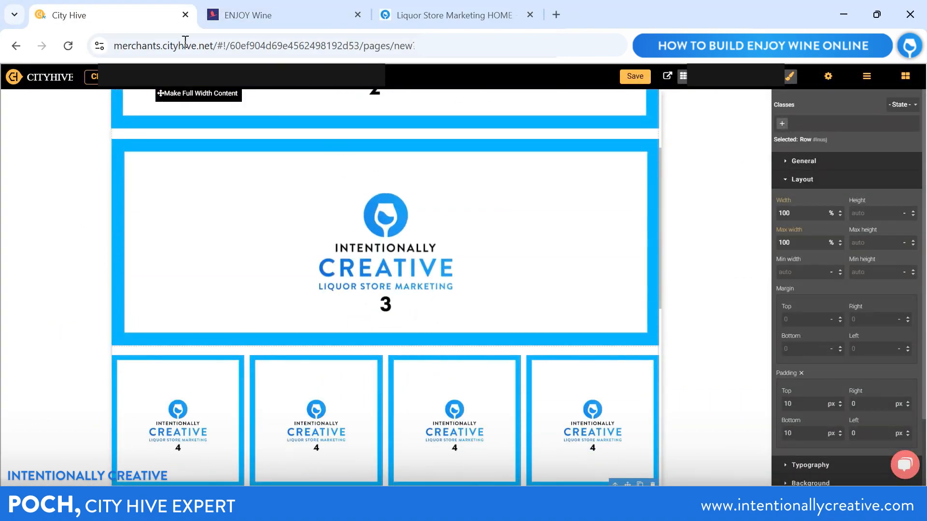
pyautogui.click(248, 15)
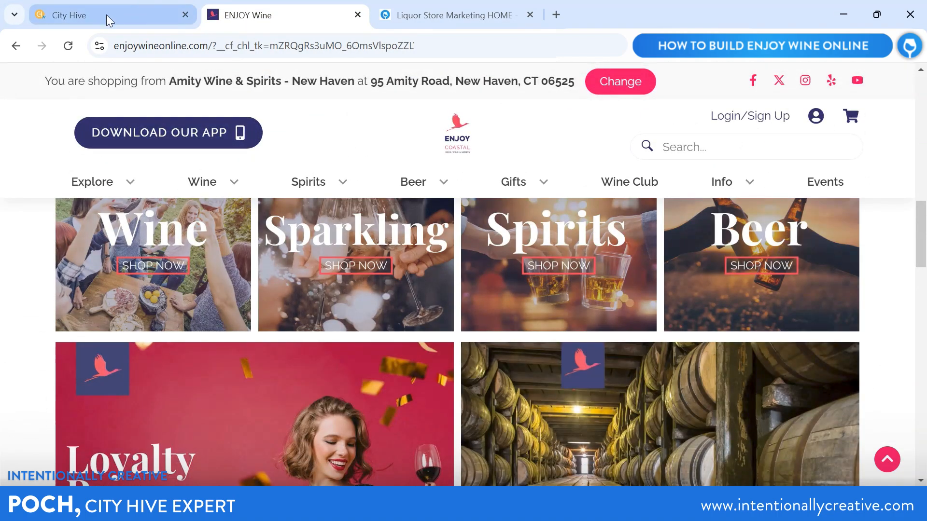
pyautogui.click(107, 17)
pyautogui.scroll(-7, 484, 254)
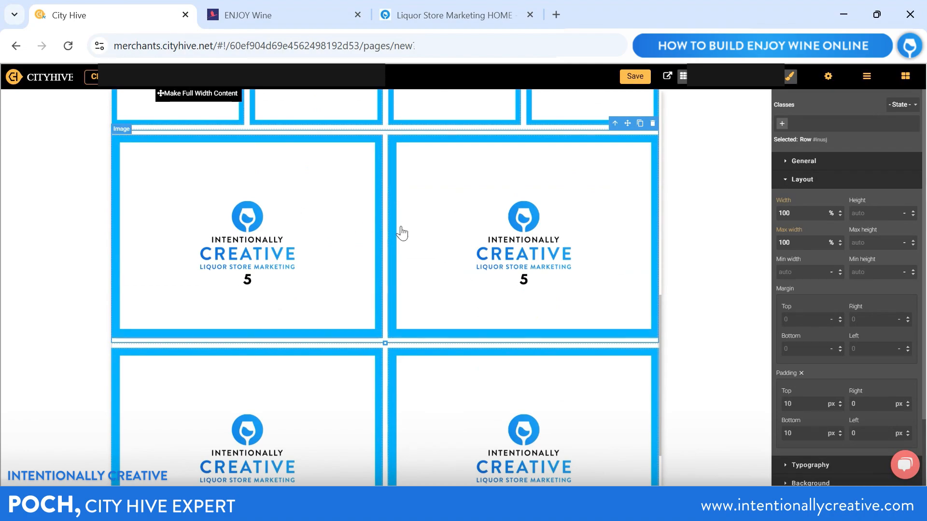
# Step: Check the section below the paired banners on the ENJOY Wine site, and insert a Newsletter Form below the last 5.png row in City Hive
pyautogui.click(219, 16)
pyautogui.scroll(-4, 448, 388)
pyautogui.scroll(-10, 448, 388)
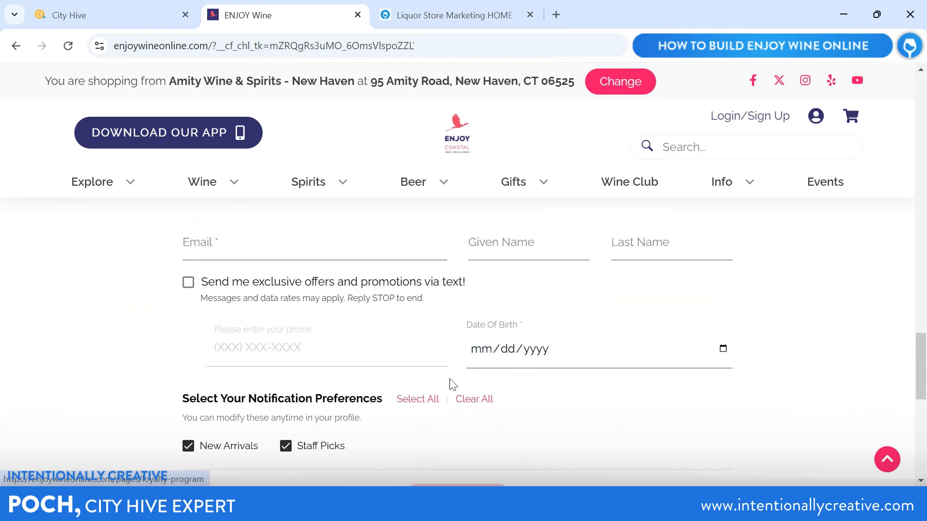
pyautogui.scroll(2, 523, 352)
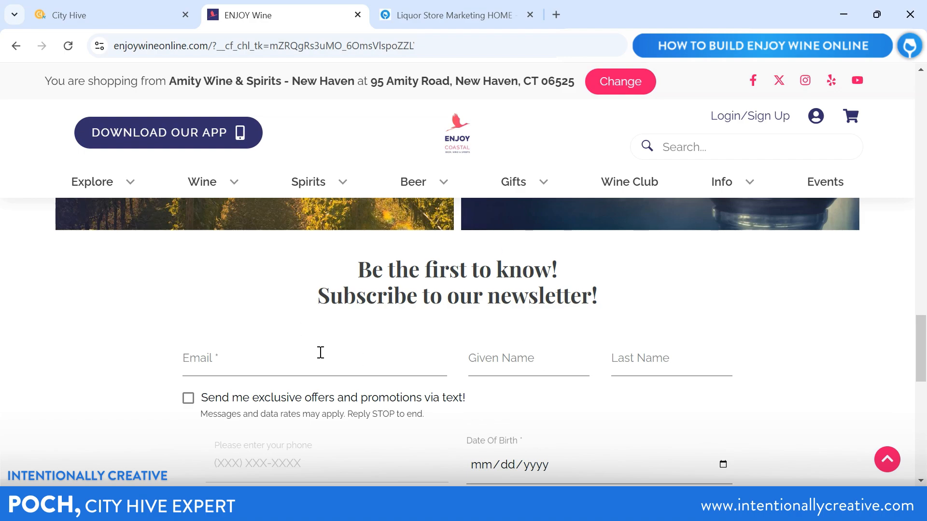
pyautogui.click(117, 13)
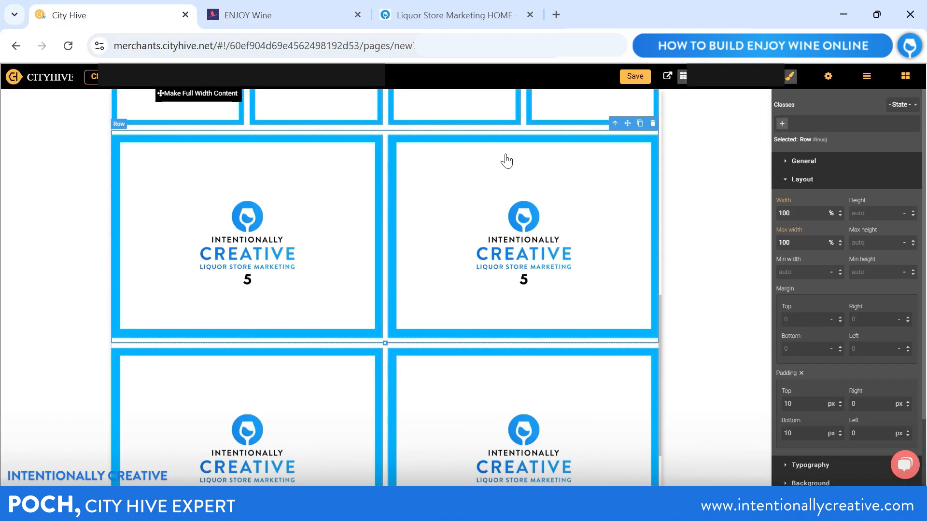
pyautogui.click(905, 76)
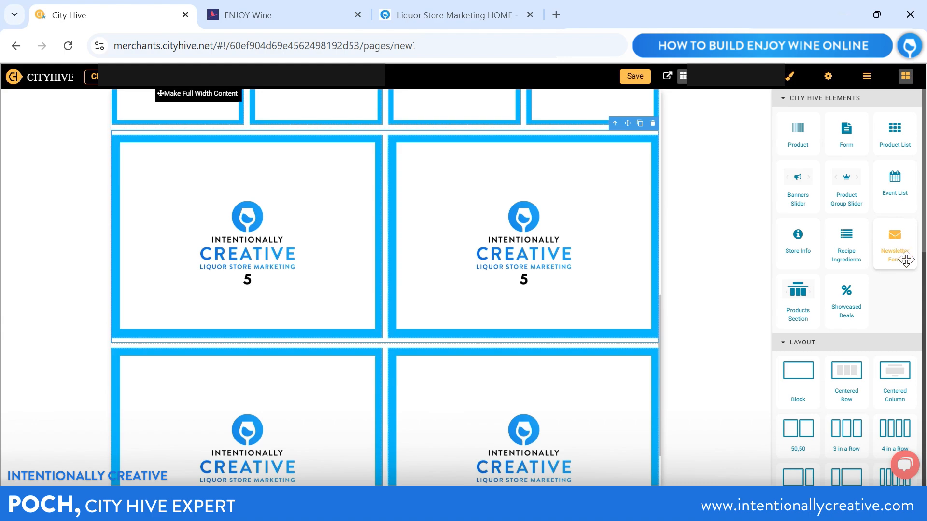
pyautogui.scroll(-2, 453, 211)
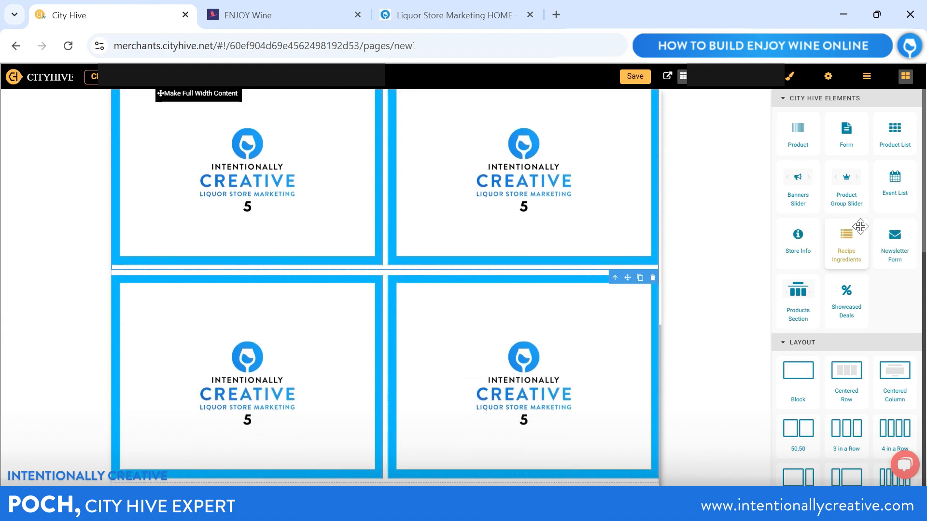
pyautogui.moveTo(898, 243); pyautogui.dragTo(383, 472)
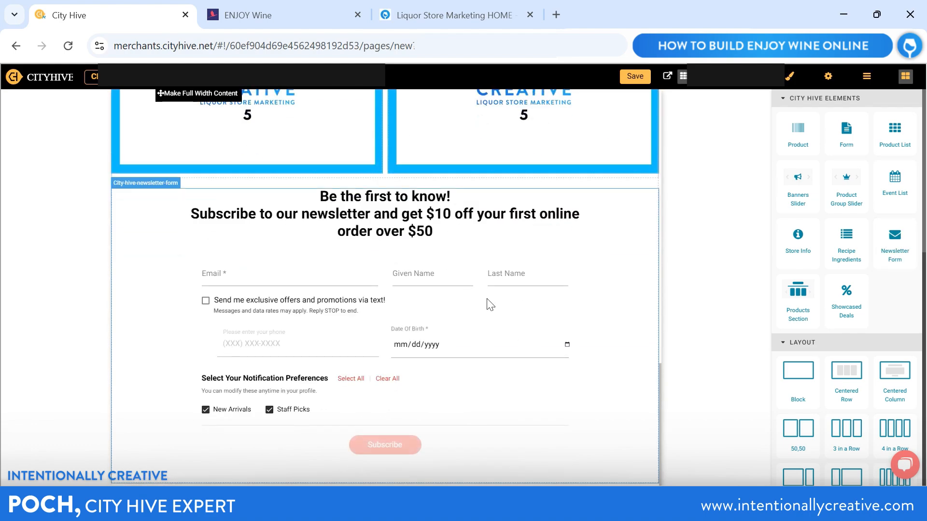
# Step: Save the finished page layout in City Hive
pyautogui.scroll(15, 438, 270)
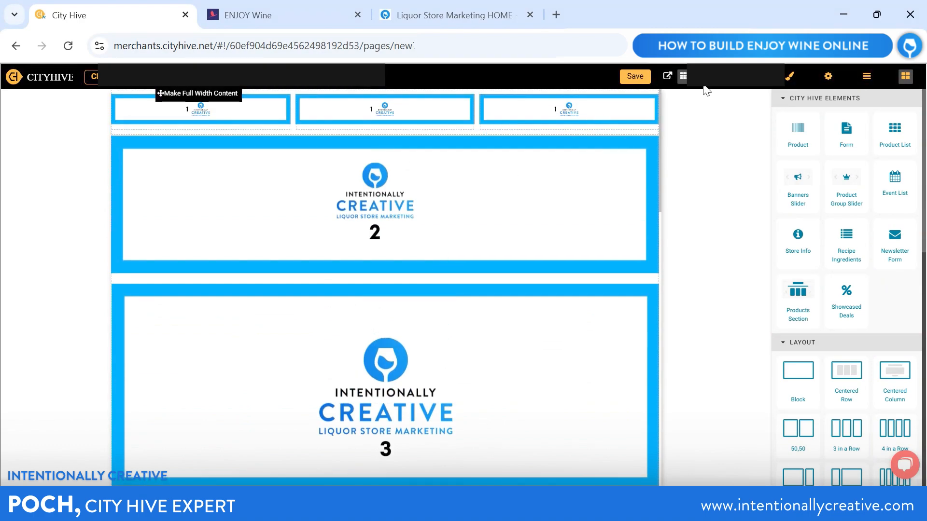
pyautogui.click(635, 77)
pyautogui.click(533, 152)
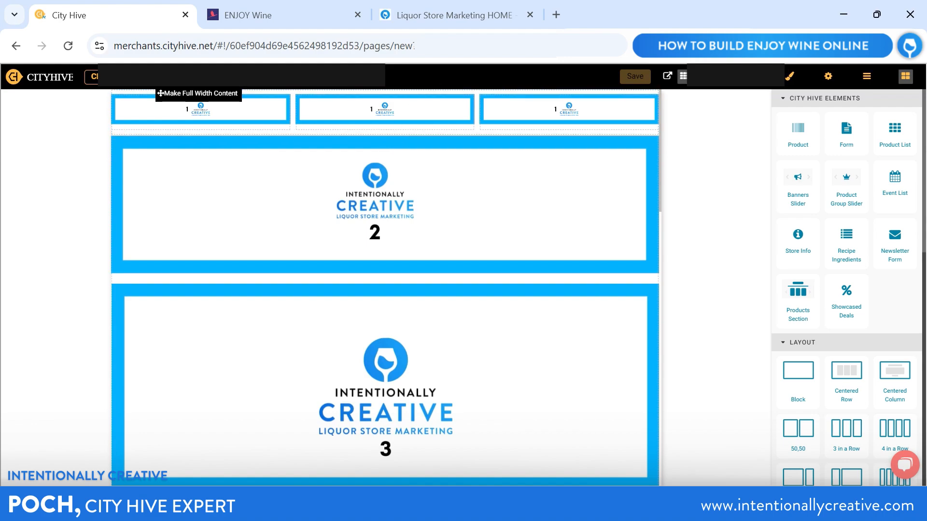
# Step: Copy the intentionallycreative.com address from the Liquor Store Marketing site and return to City Hive
pyautogui.click(449, 21)
pyautogui.click(183, 45)
pyautogui.hotkey('ctrl', 'c')
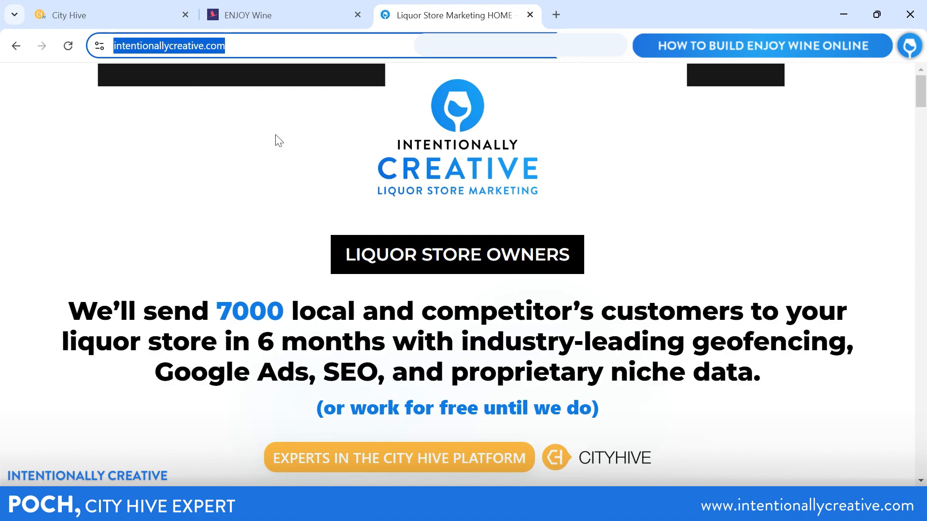
pyautogui.click(85, 15)
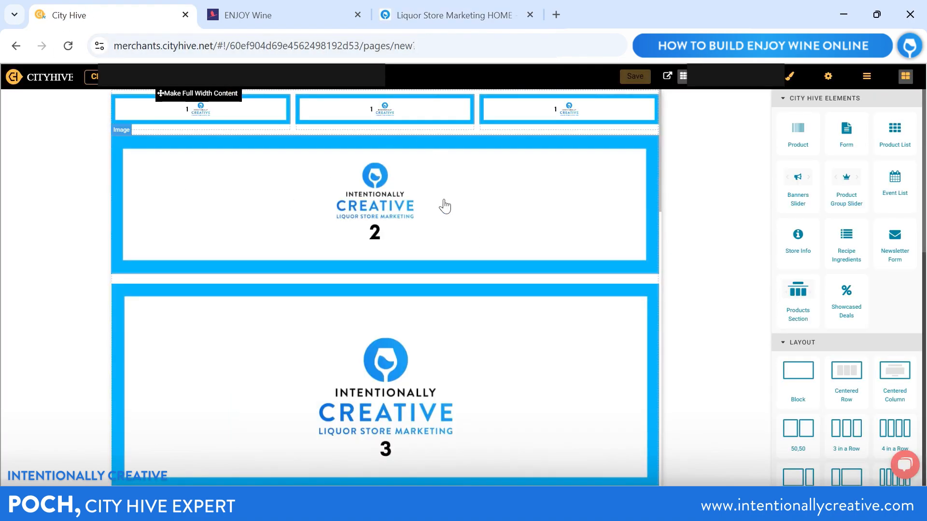
# Step: Set the app action type of the first small banner image, numbered 1, to Open URL
pyautogui.click(263, 114)
pyautogui.click(355, 200)
pyautogui.click(349, 360)
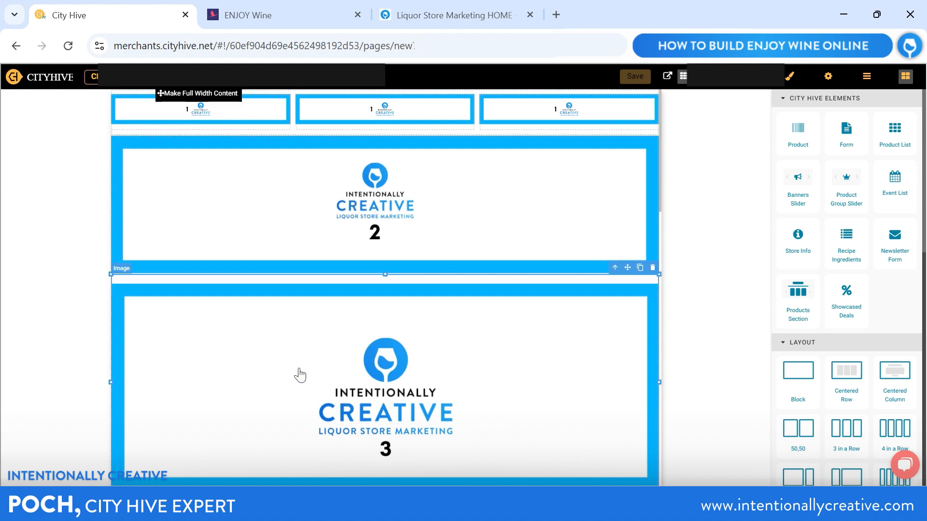
pyautogui.click(261, 114)
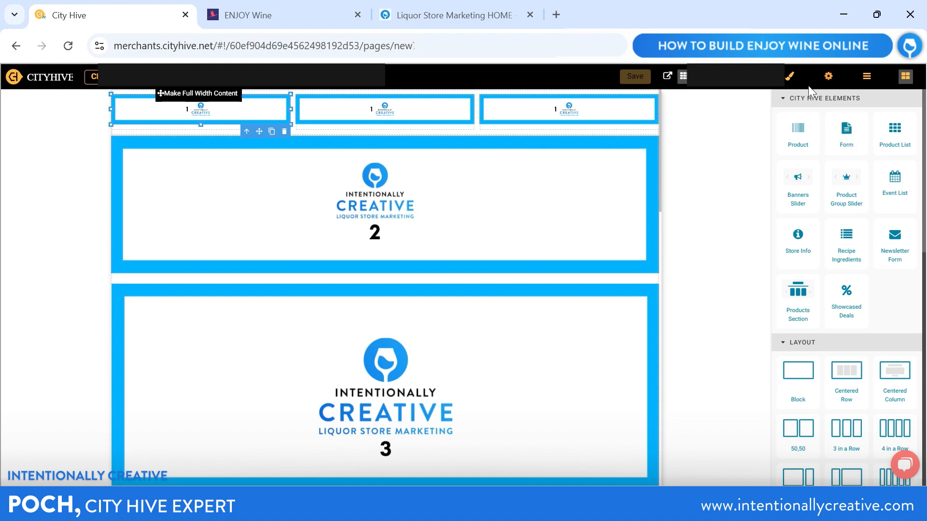
pyautogui.click(830, 78)
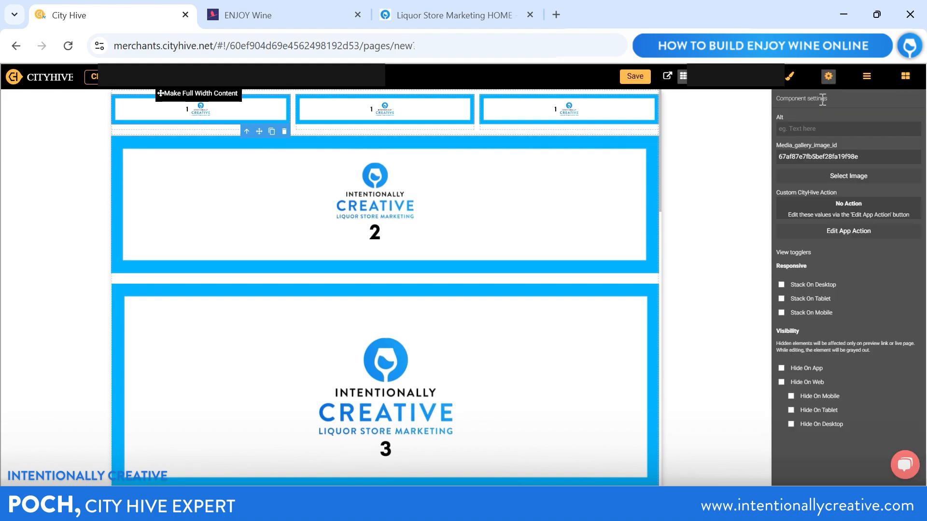
pyautogui.click(843, 232)
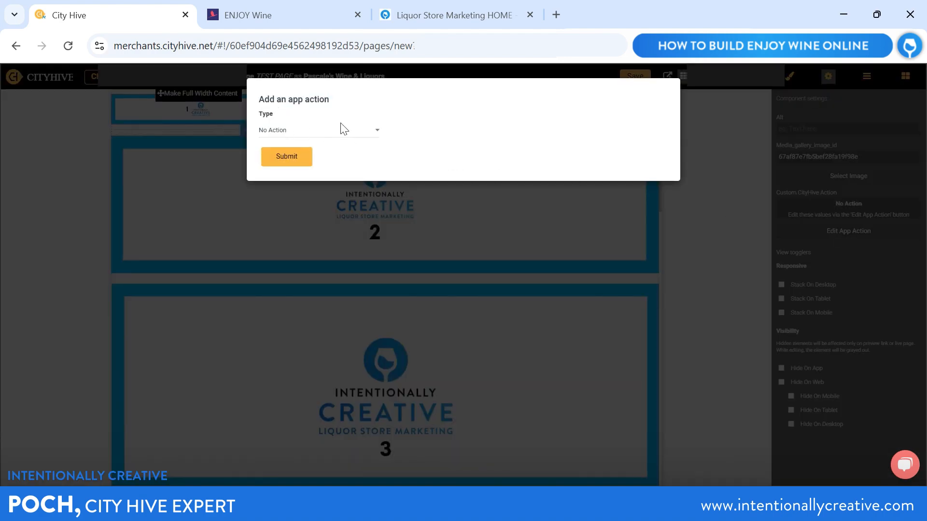
pyautogui.click(336, 135)
pyautogui.scroll(-2, 338, 169)
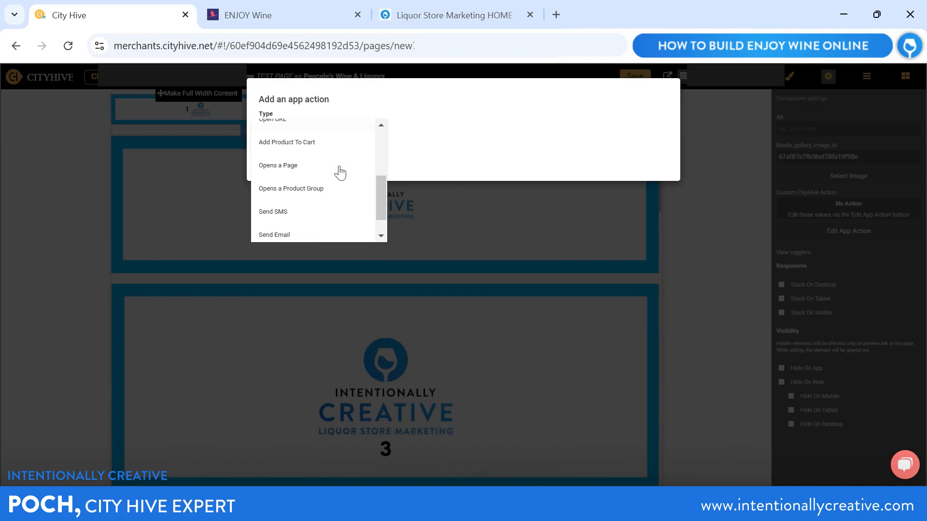
pyautogui.scroll(-1, 340, 173)
pyautogui.scroll(3, 340, 173)
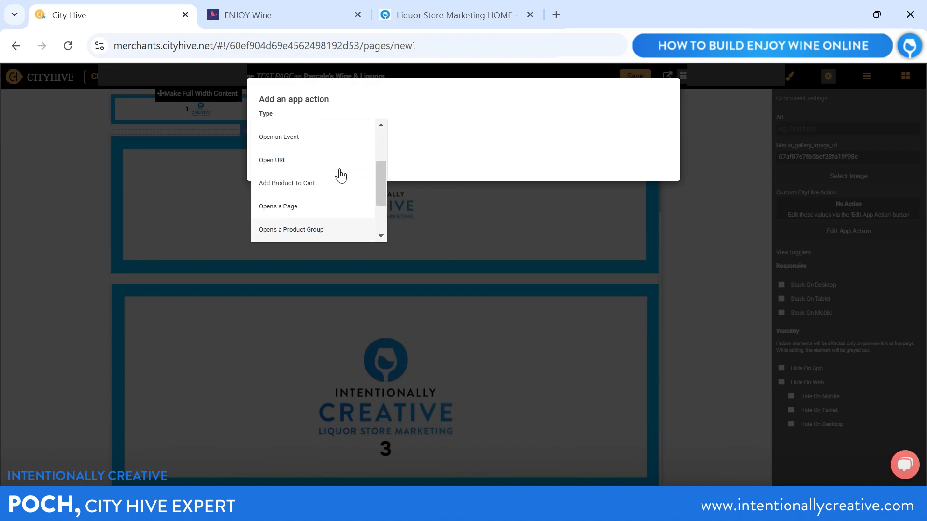
pyautogui.click(284, 167)
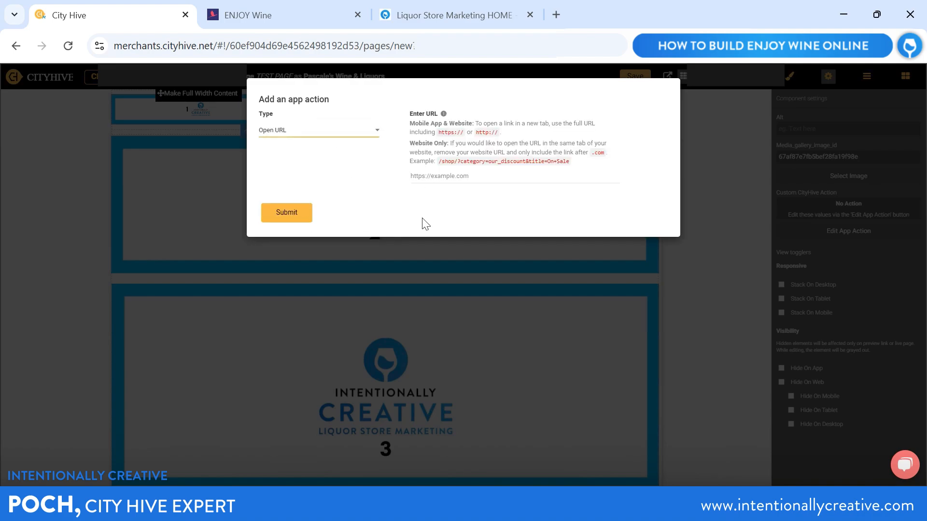
pyautogui.click(423, 174)
pyautogui.hotkey('ctrl', 'v')
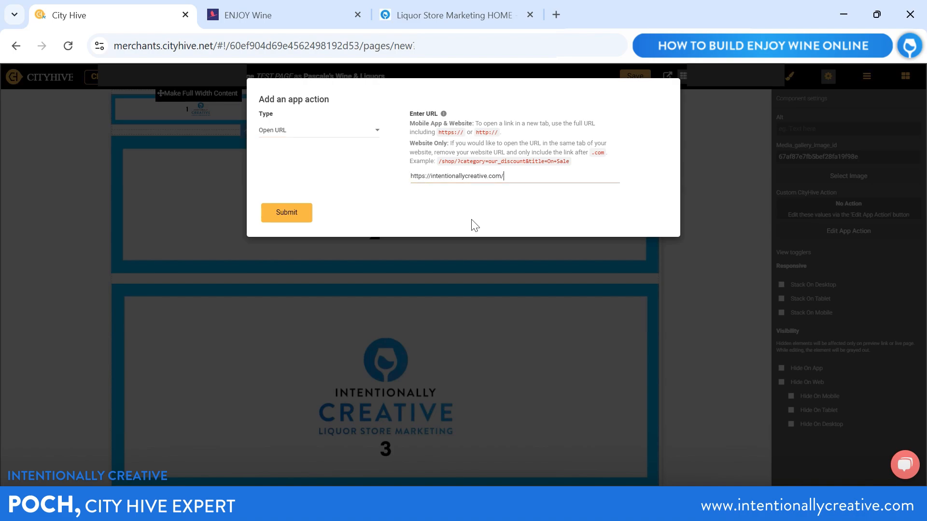
pyautogui.click(306, 220)
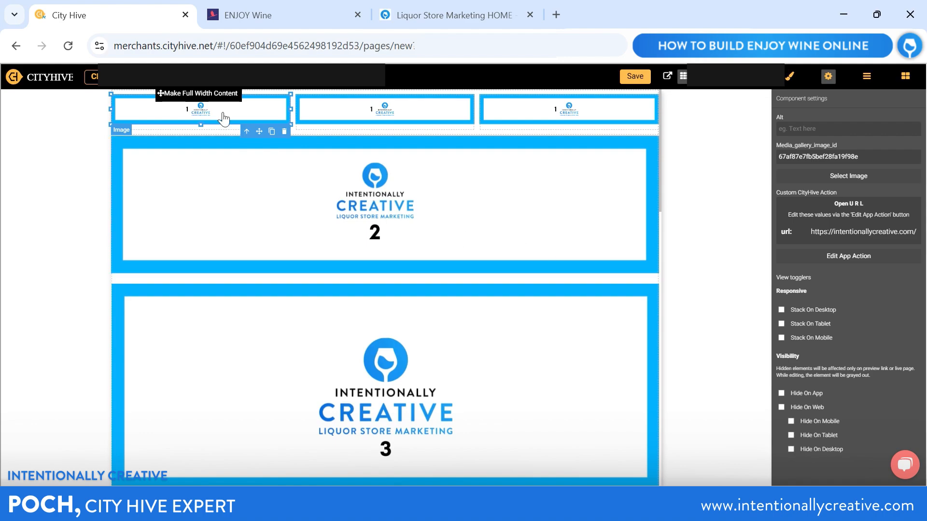
# Step: Save the current content of TEST PAGE with the linked banner
pyautogui.click(413, 18)
pyautogui.click(126, 19)
pyautogui.click(633, 76)
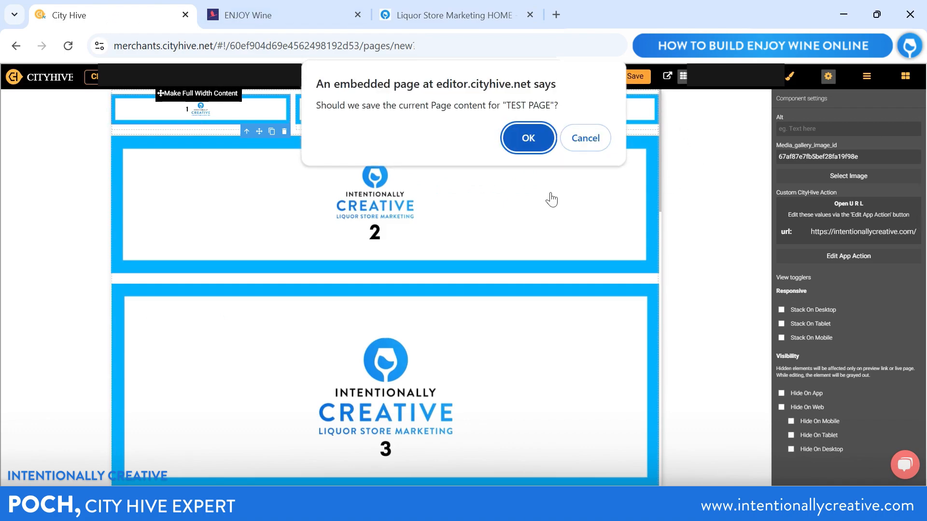
pyautogui.click(528, 139)
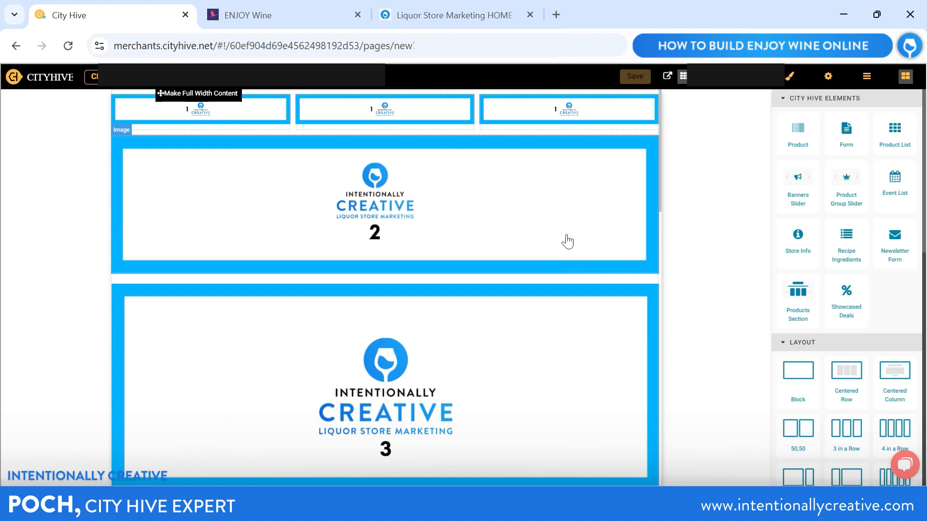
# Step: Preview the saved page on the store website, check its layout down to the newsletter form, and close the preview
pyautogui.scroll(-5, 575, 275)
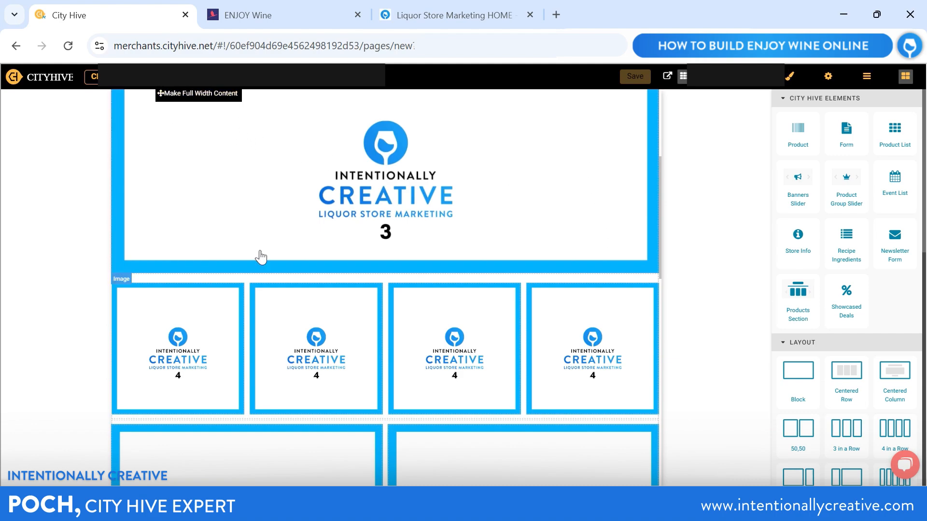
pyautogui.click(667, 77)
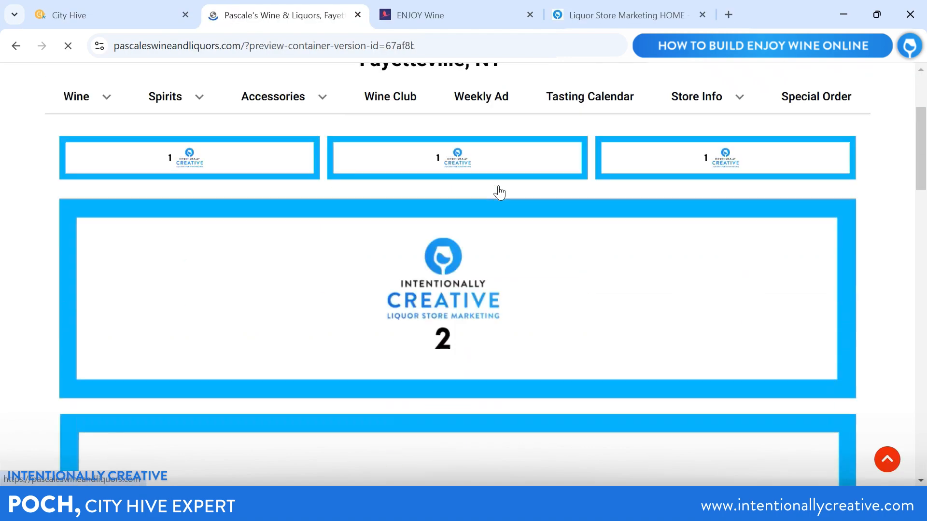
pyautogui.click(523, 338)
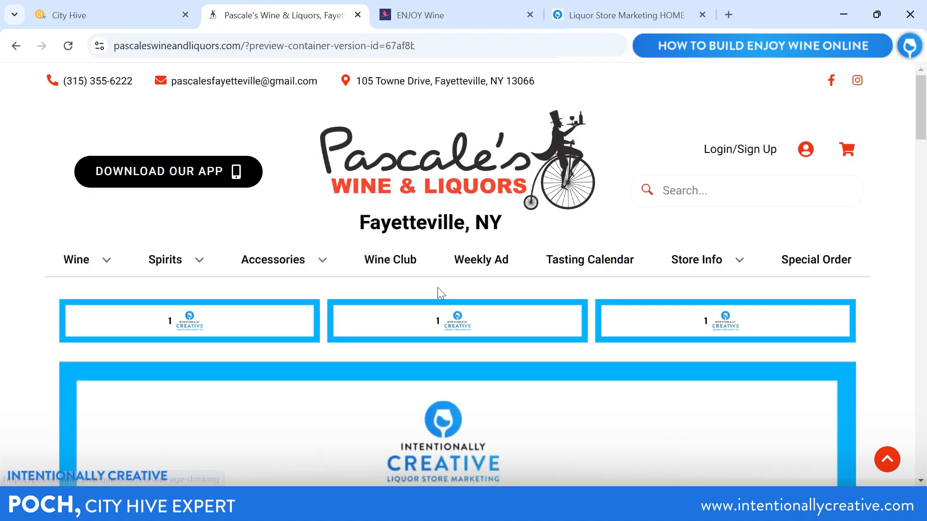
pyautogui.scroll(-10, 451, 235)
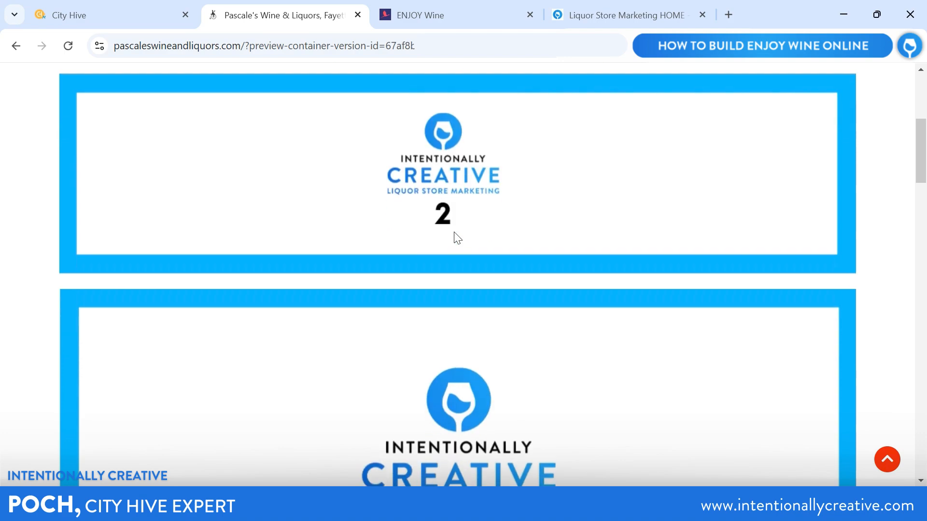
pyautogui.scroll(-10, 454, 234)
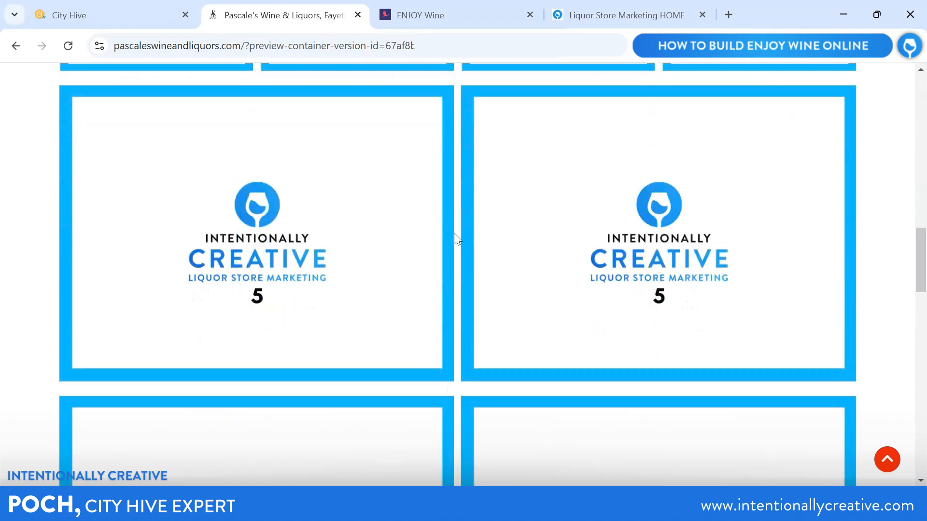
pyautogui.scroll(-6, 453, 233)
pyautogui.scroll(9, 454, 234)
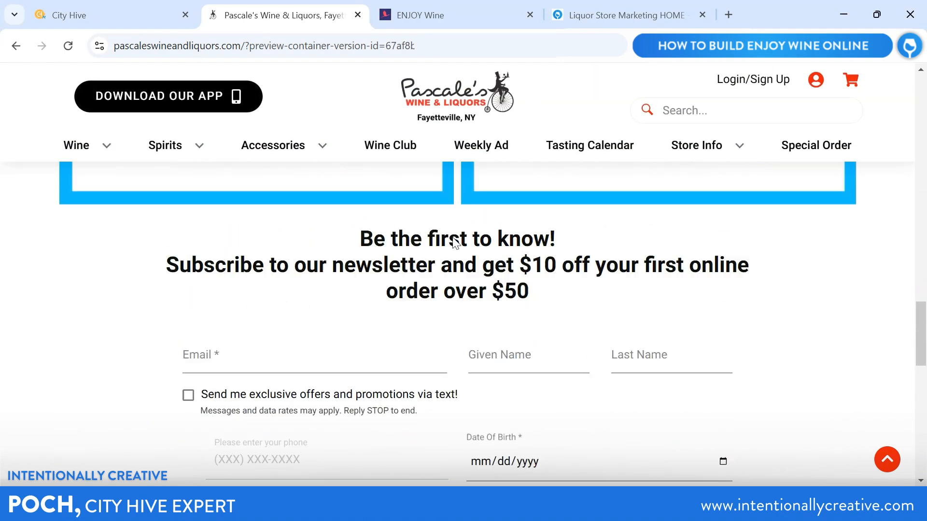
pyautogui.scroll(5, 452, 238)
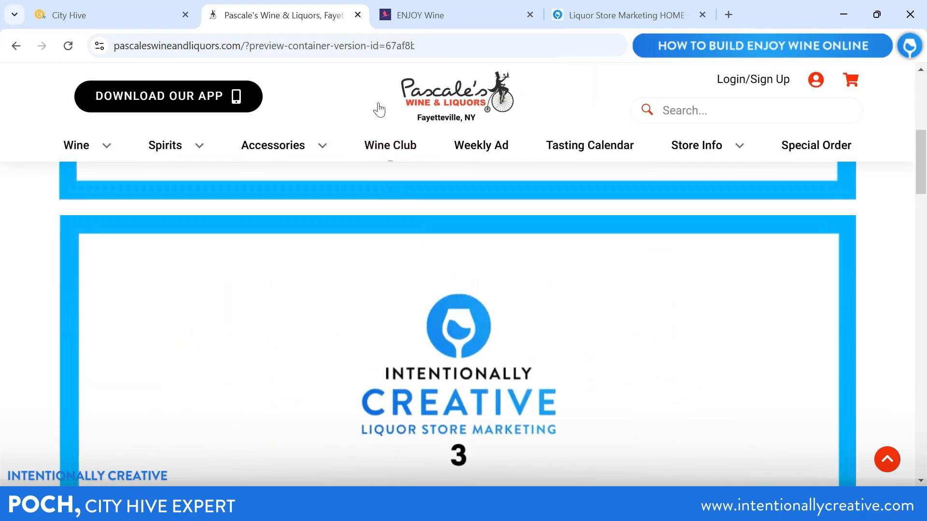
pyautogui.click(357, 15)
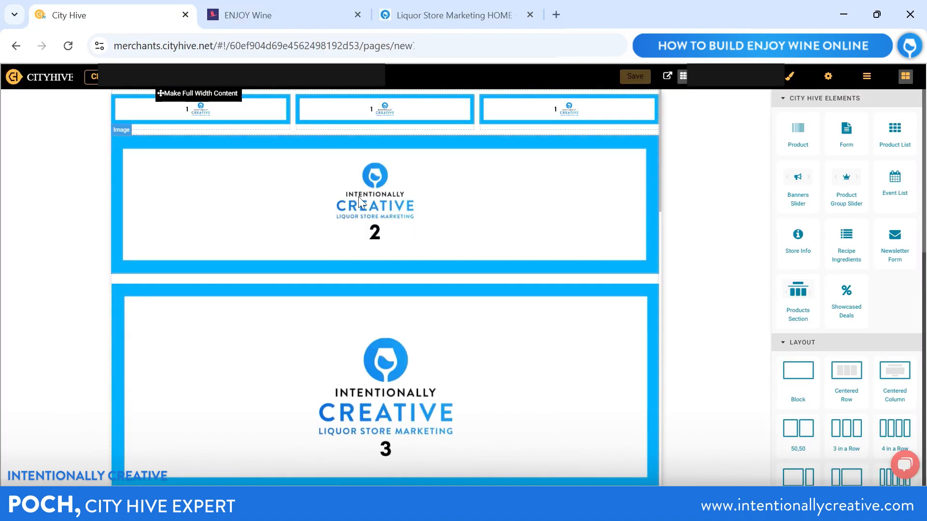
pyautogui.click(244, 12)
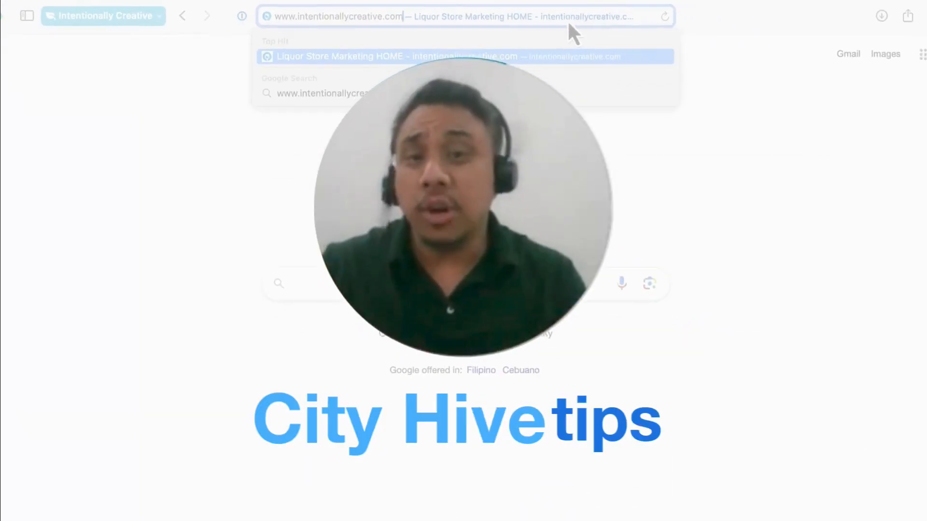
pyautogui.press('Return')
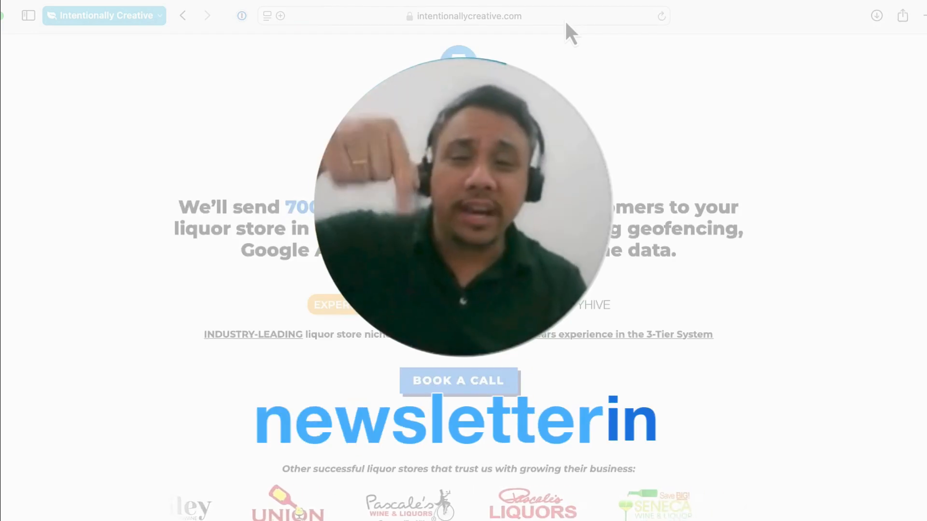
pyautogui.scroll(-6, 583, 144)
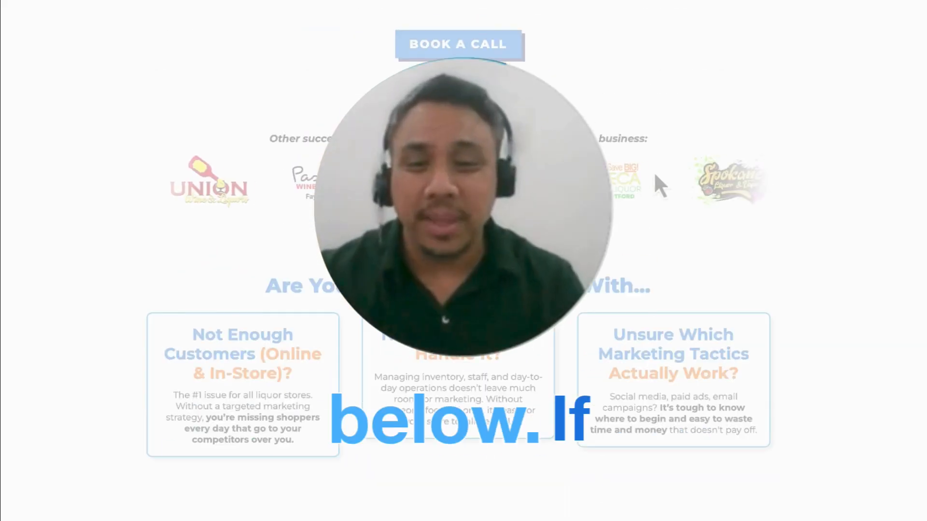
pyautogui.scroll(-15, 656, 174)
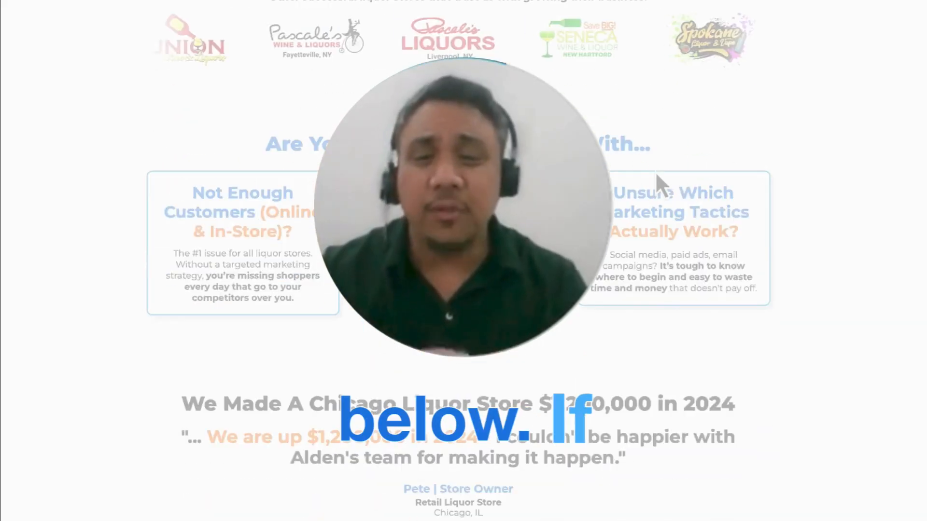
pyautogui.scroll(-15, 656, 171)
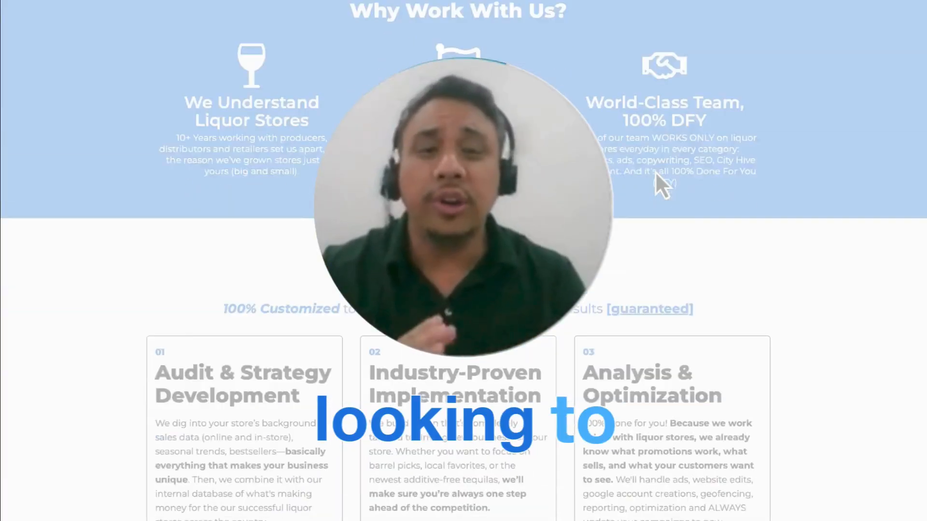